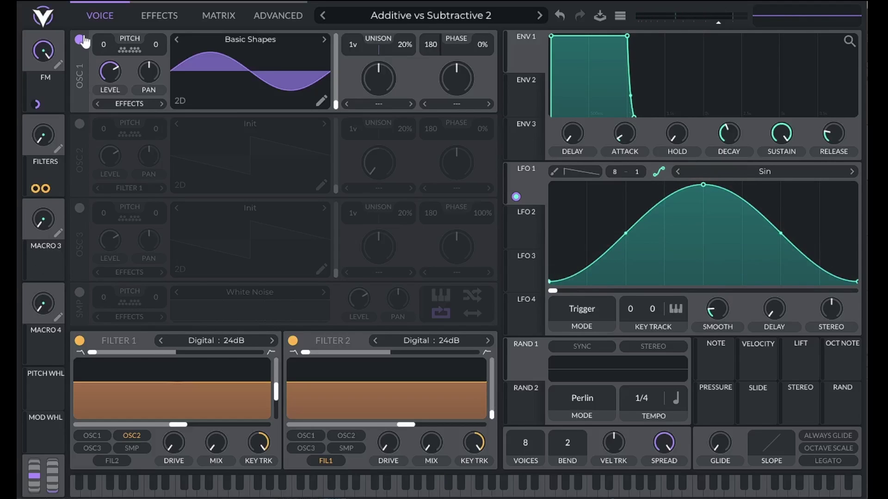
Audition oscillator 2's saw in place of oscillator 1, then restore oscillator 1 alone
click(79, 39)
click(80, 124)
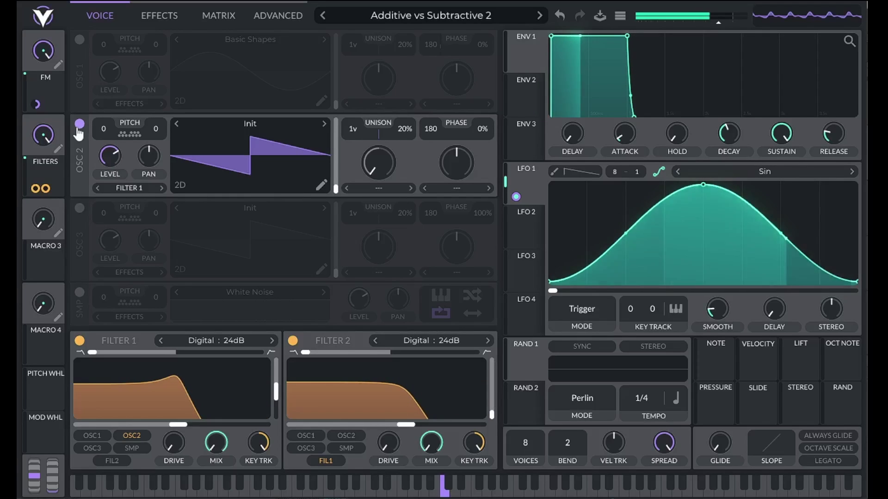
click(79, 129)
click(79, 47)
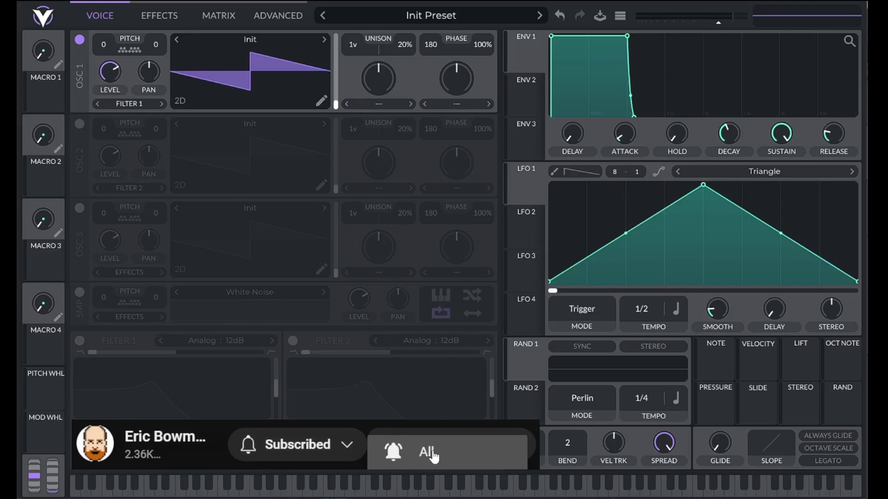
Enable both Filter 1 and Filter 2, glance at the Effects list, and return to Voice
click(80, 343)
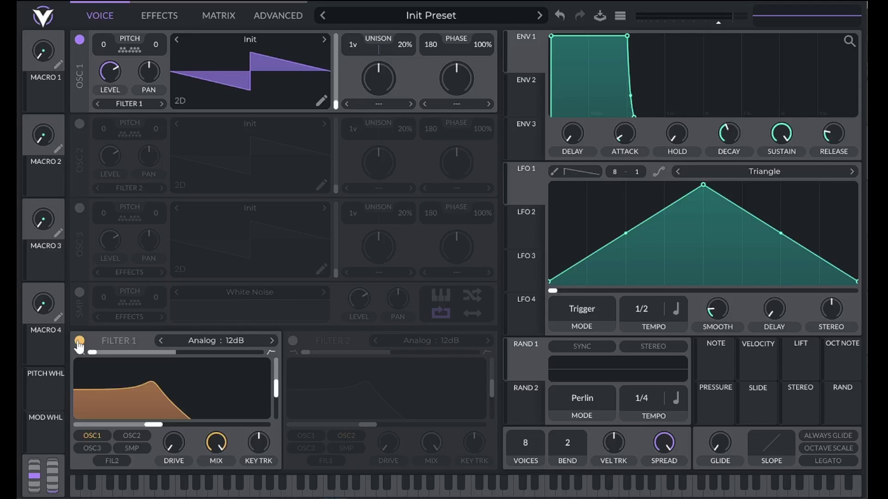
click(292, 342)
click(159, 18)
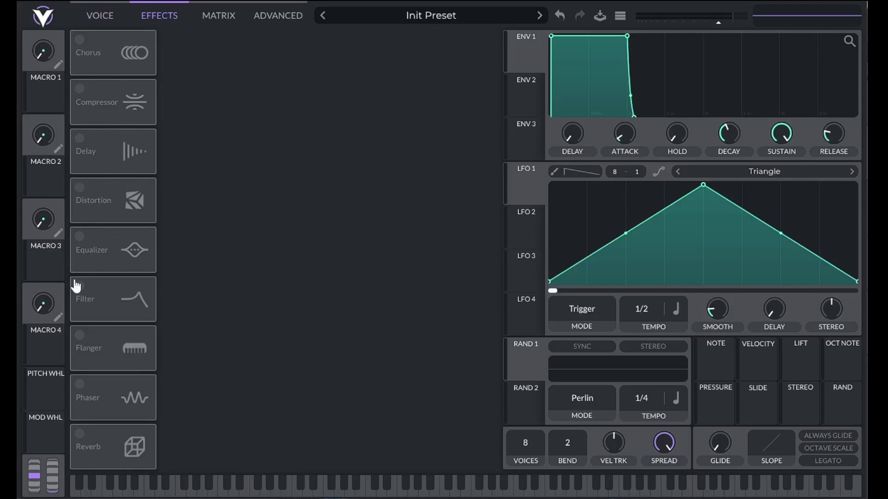
click(96, 15)
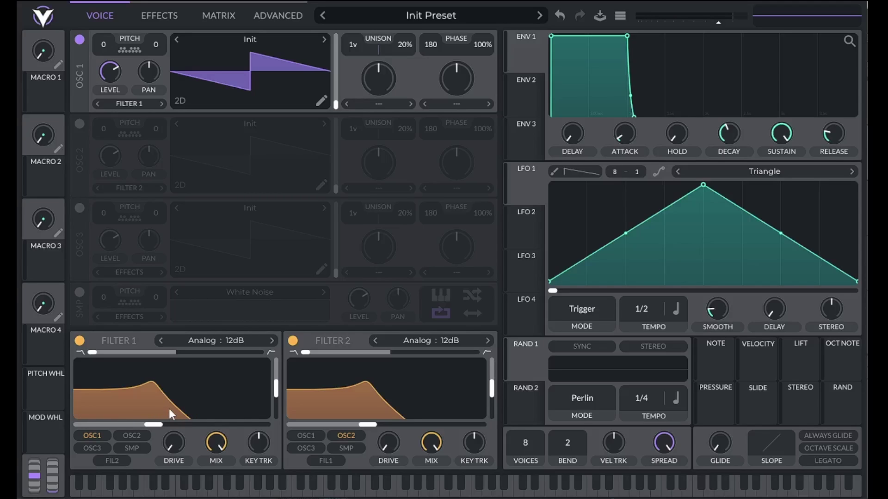
Morph Filter 1's blend to band-pass and sweep its cutoff peak around 0 semitones
mouse_move(93, 355)
drag(93, 355, 242, 354)
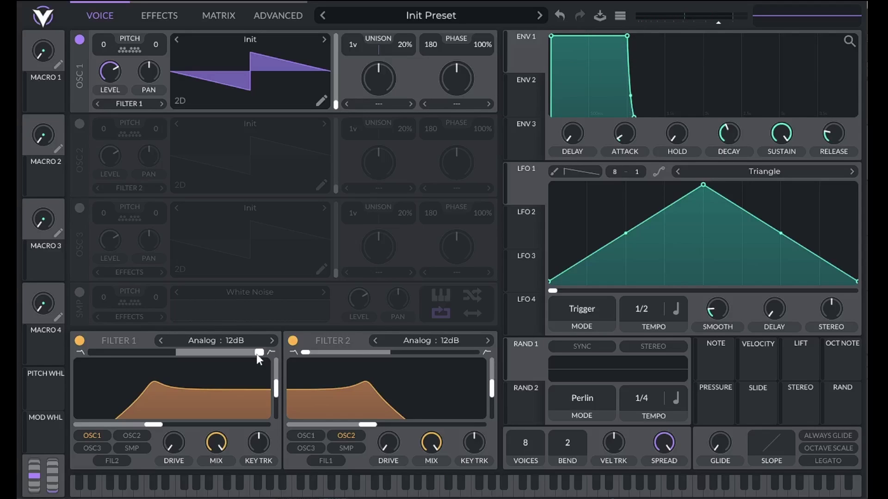
mouse_move(152, 424)
mouse_down()
mouse_move(208, 424)
mouse_move(153, 425)
mouse_up()
drag(258, 354, 164, 352)
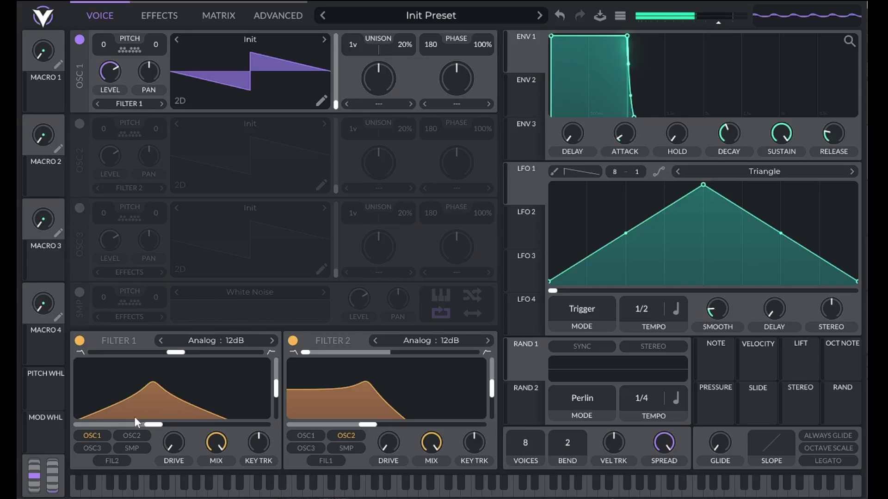
mouse_move(153, 426)
mouse_down()
mouse_move(188, 427)
mouse_move(152, 427)
mouse_up()
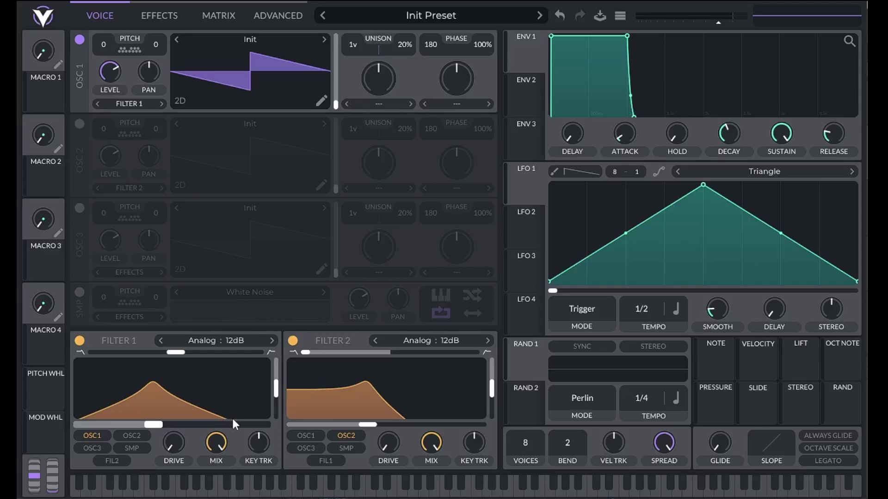
Set Filter 1's model to Analog 24dB after comparing it against Analog 12dB
click(226, 345)
click(397, 363)
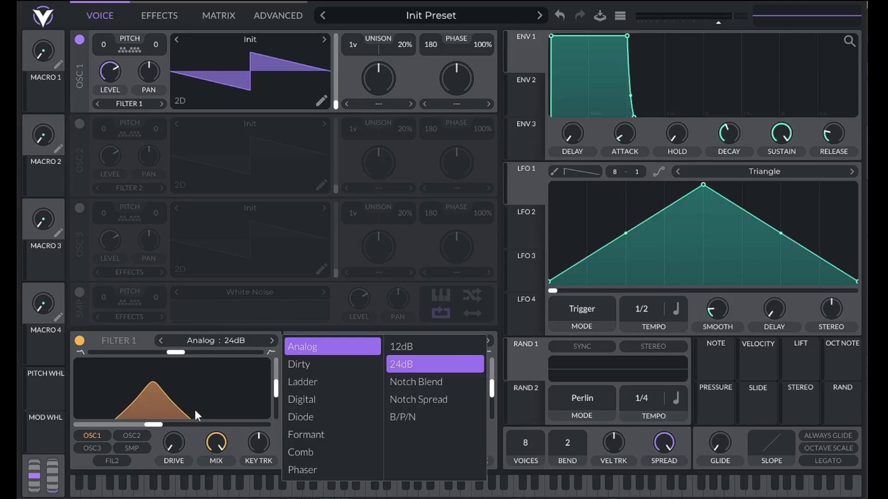
click(404, 346)
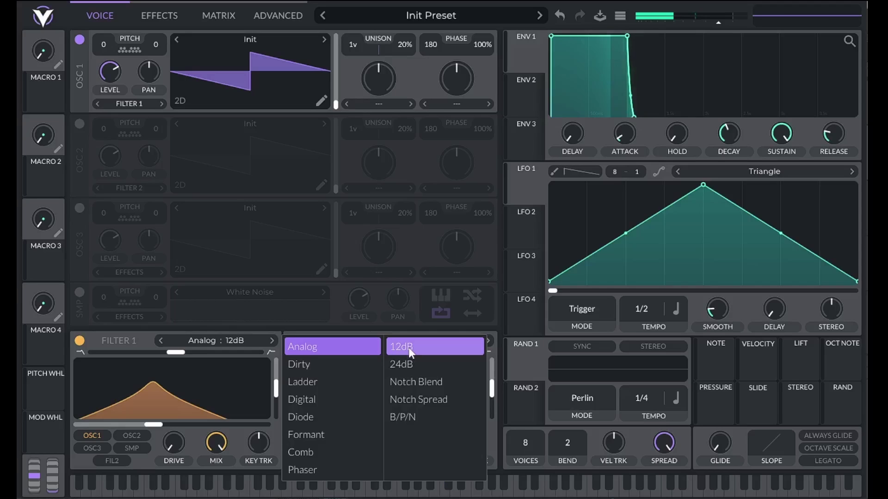
click(404, 364)
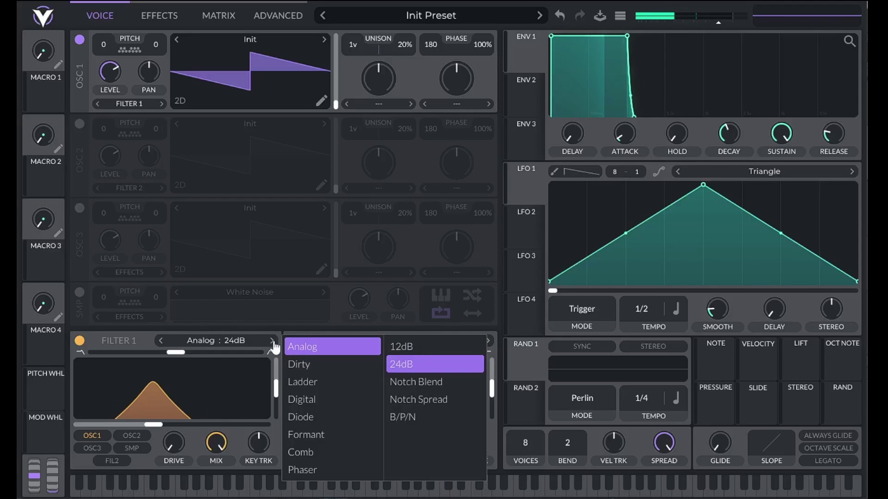
click(226, 387)
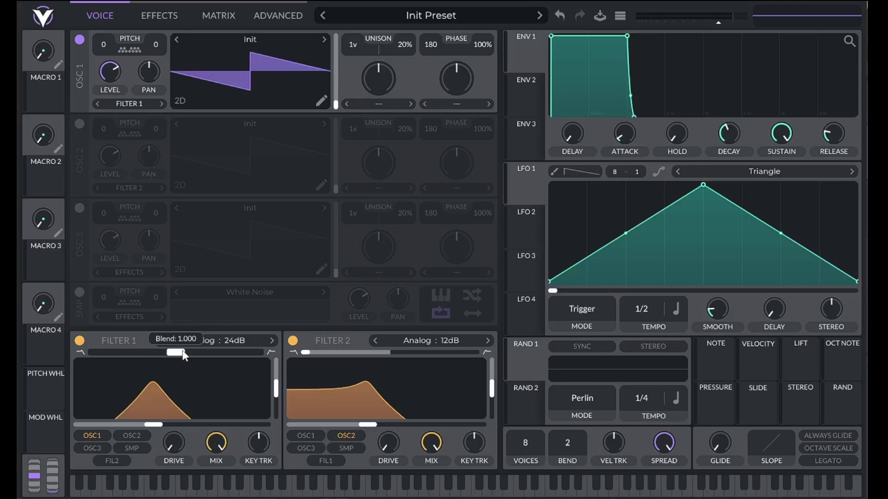
Return Filter 1 to low-pass, open up its cutoff, and set resonance to about 42%
drag(151, 382, 135, 383)
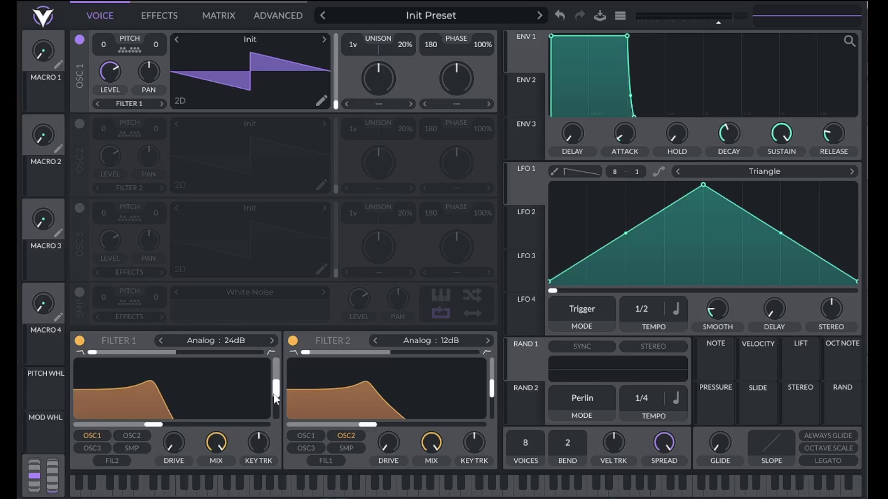
drag(276, 390, 266, 417)
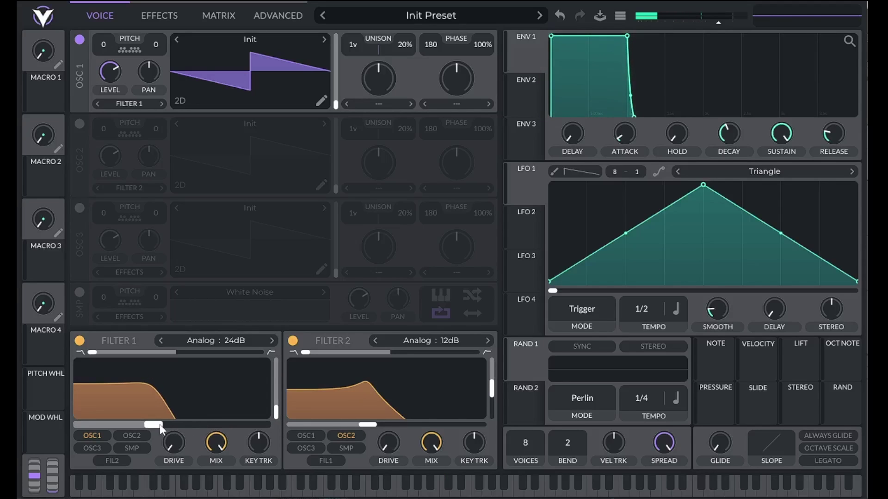
drag(160, 425, 195, 424)
drag(275, 412, 286, 374)
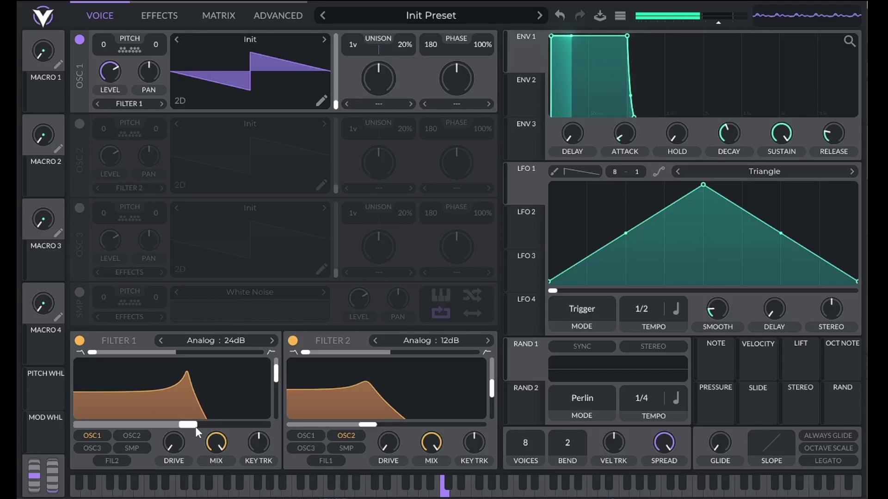
drag(195, 426, 194, 427)
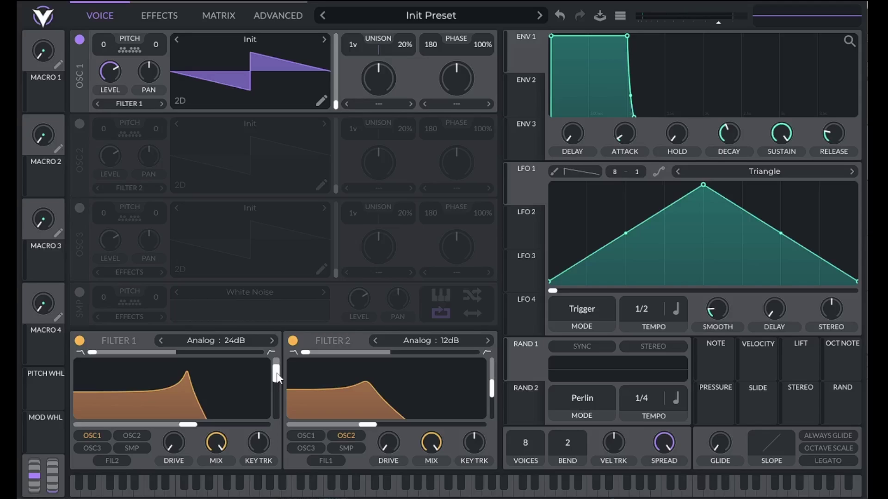
Push Filter 1's resonance to about 74%, then tame it back to about 50%
mouse_move(276, 372)
drag(276, 377, 279, 367)
mouse_move(180, 448)
mouse_move(106, 73)
mouse_move(274, 365)
mouse_down()
mouse_move(275, 391)
mouse_move(267, 361)
mouse_up()
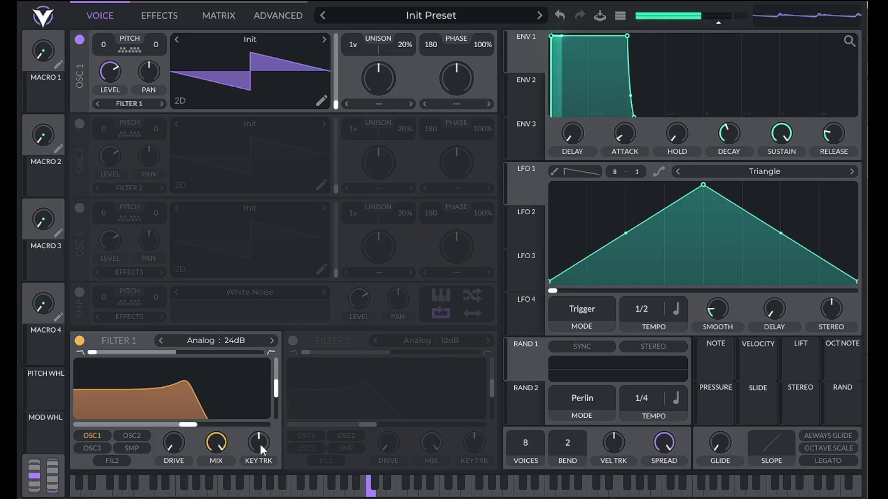
Raise Filter 1's key tracking so cutoff follows pitch, checking the Advanced spectrum analysis
scroll(187, 421, down, 3)
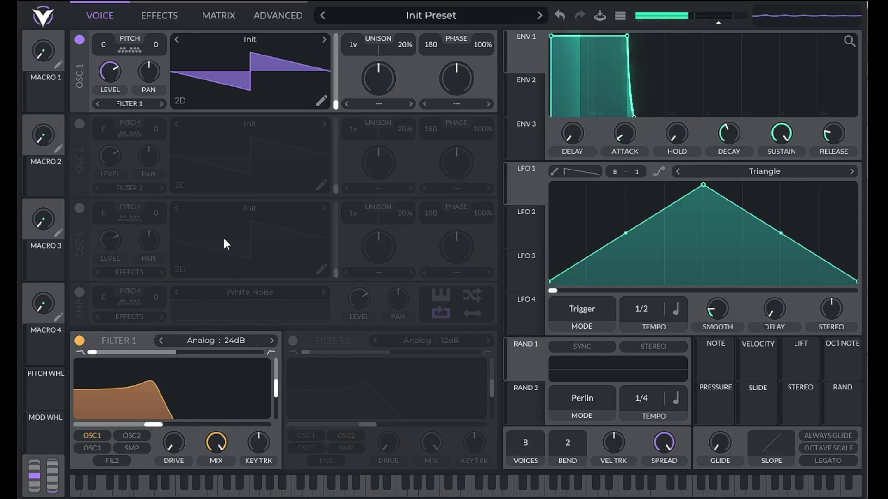
click(278, 15)
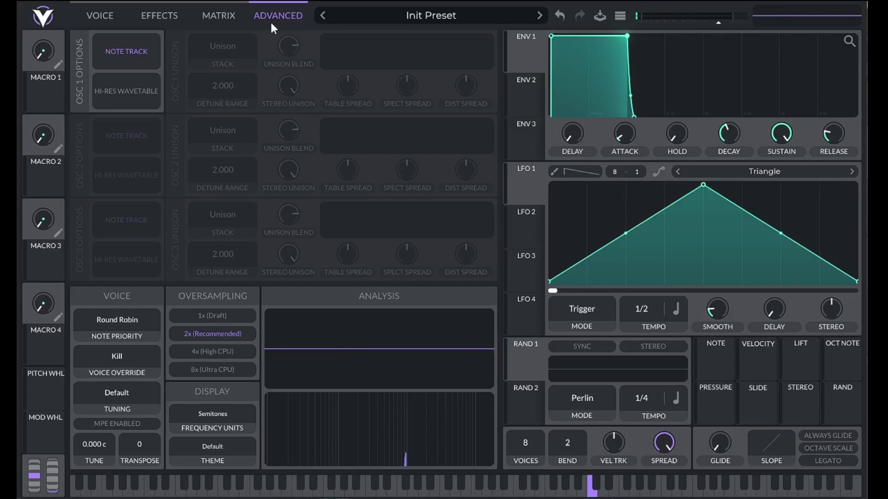
click(93, 17)
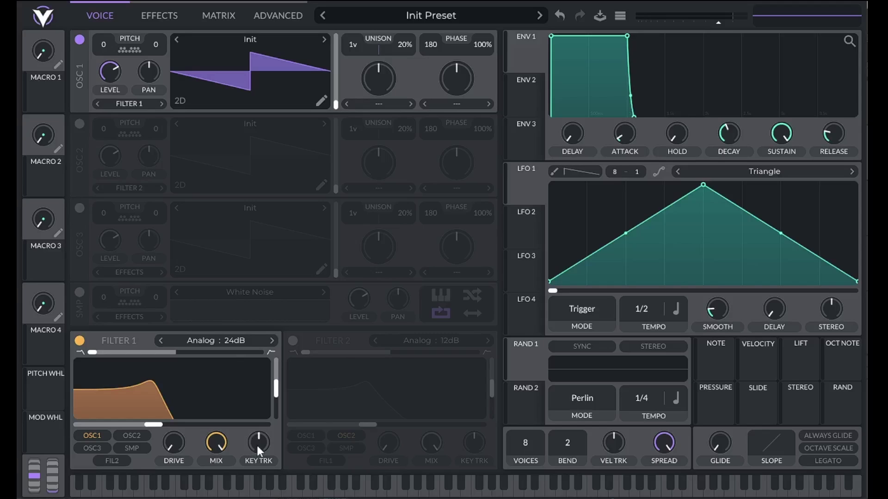
drag(257, 446, 267, 378)
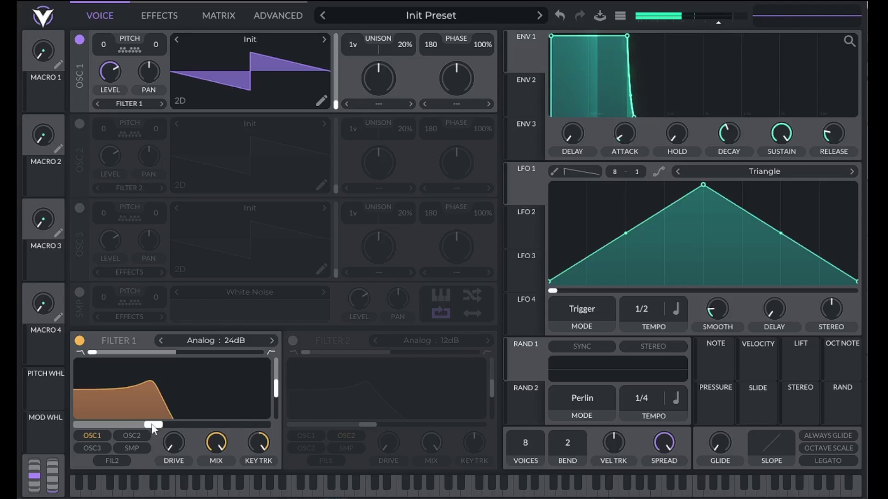
click(270, 16)
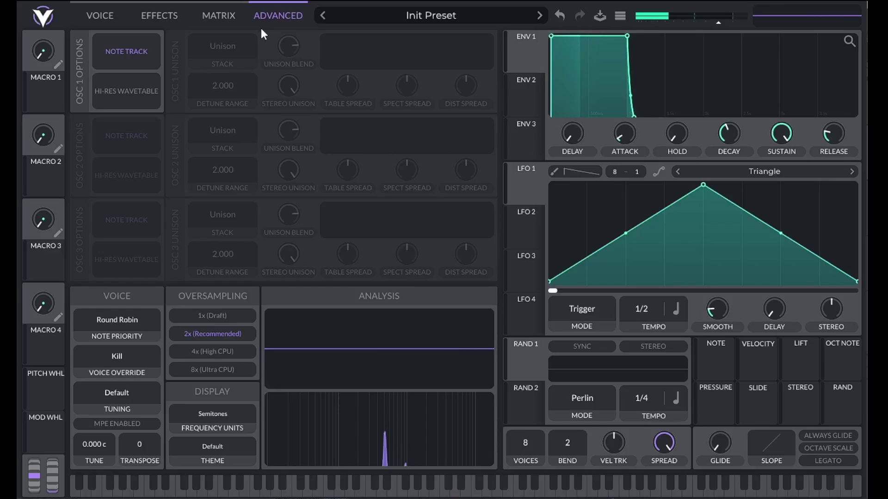
click(93, 16)
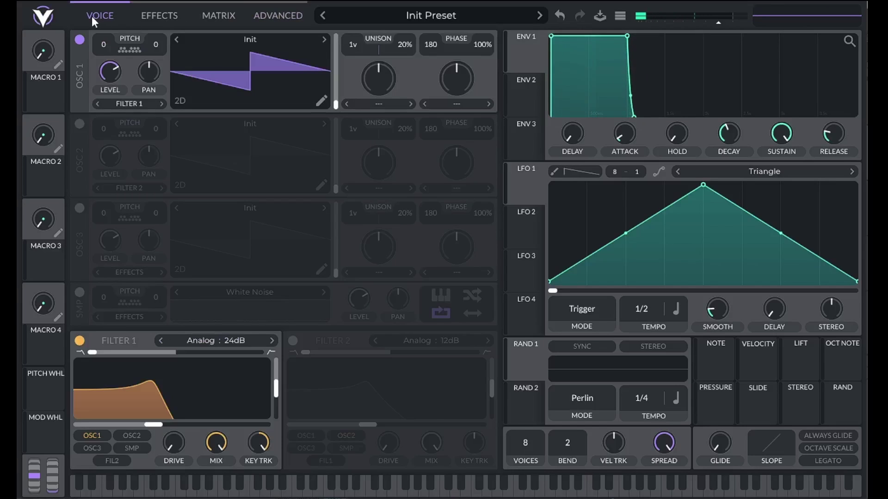
Enter an exact Filter 1 cutoff value of 1, then view the Advanced spectrum page
right_click(161, 428)
click(163, 445)
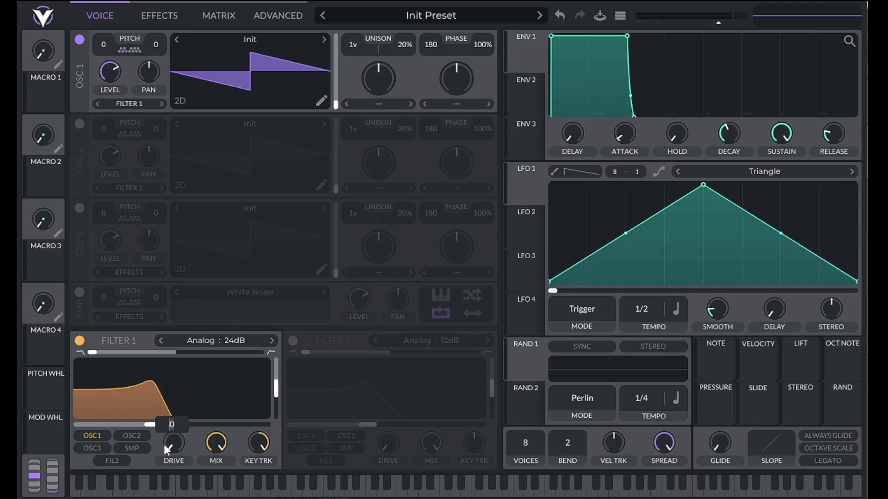
key(Return)
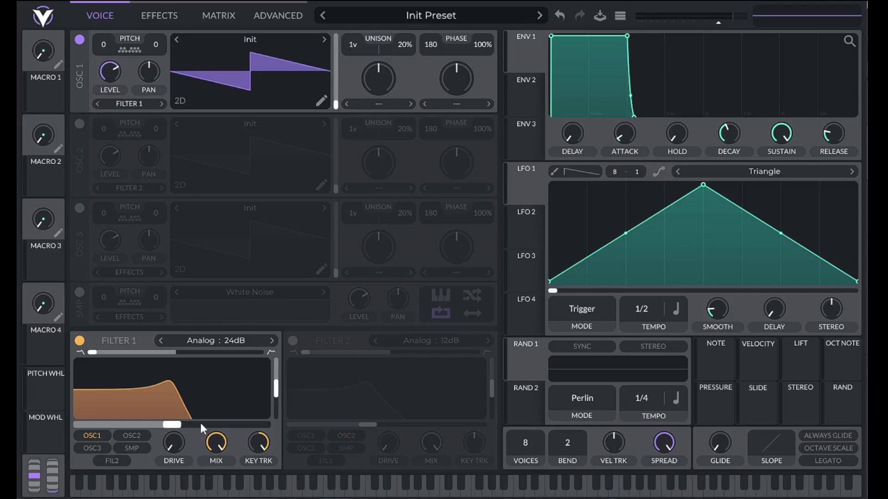
click(271, 17)
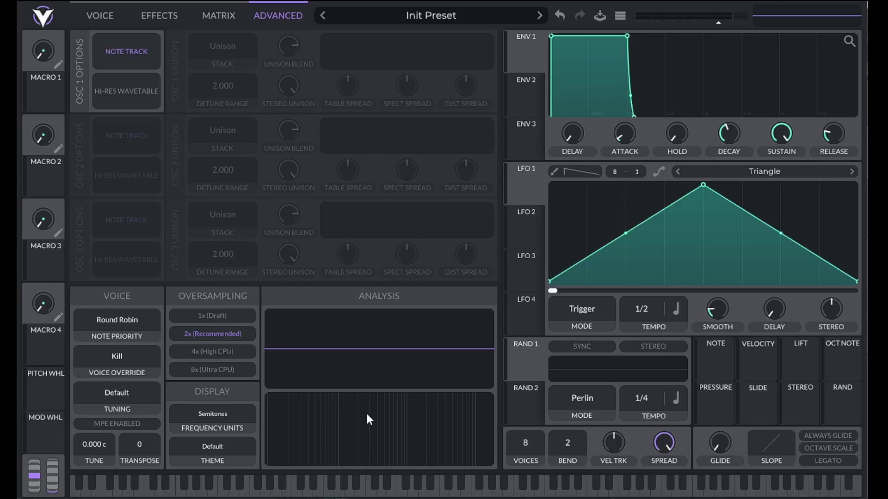
Compare spectra of a high note and one two octaves lower, then return to Voice
key(a)
key(a)
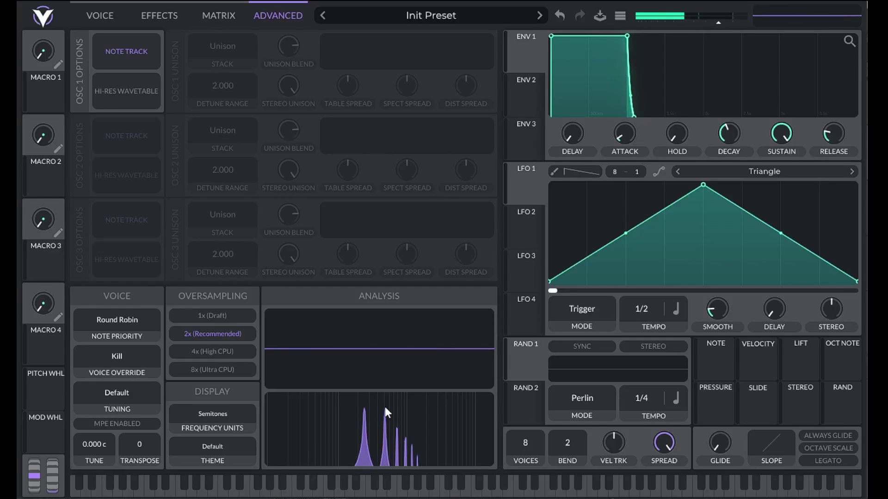
key(z)
key(a)
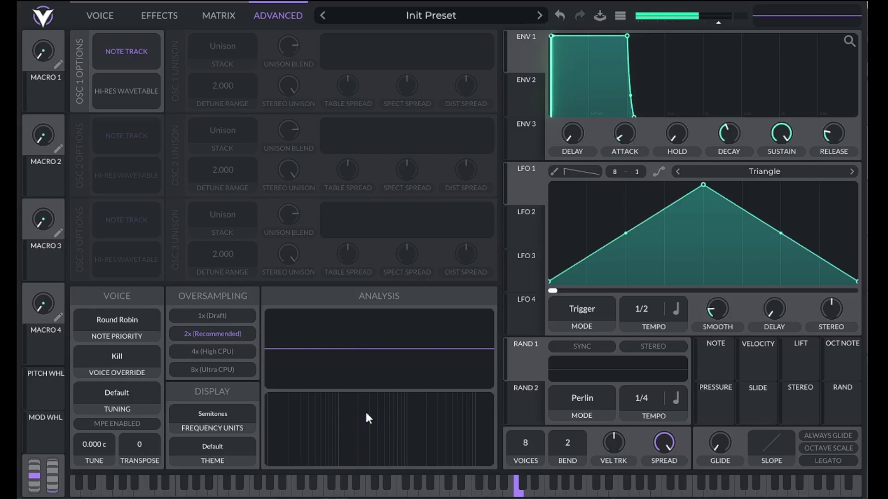
key(x)
key(x)
key(a)
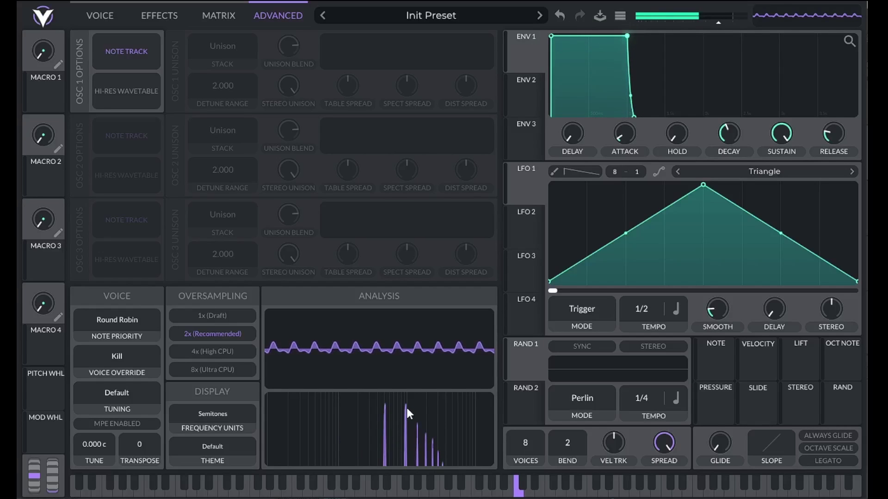
key(z)
key(z)
key(a)
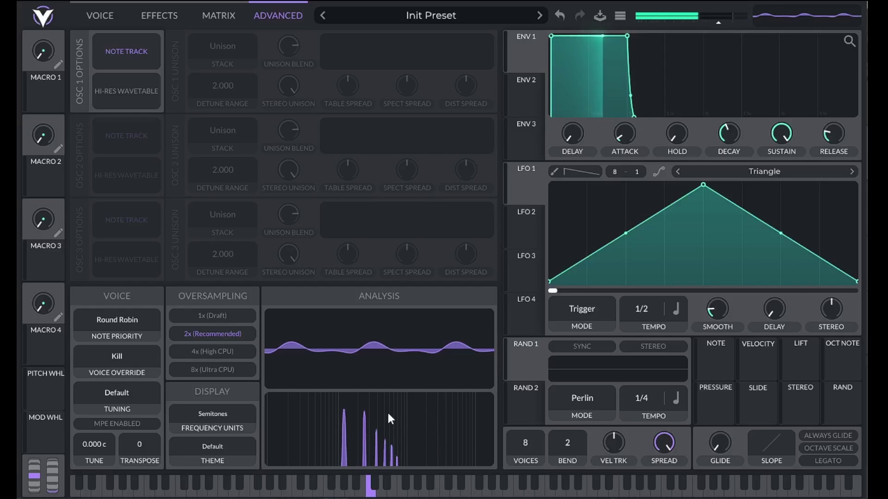
click(84, 18)
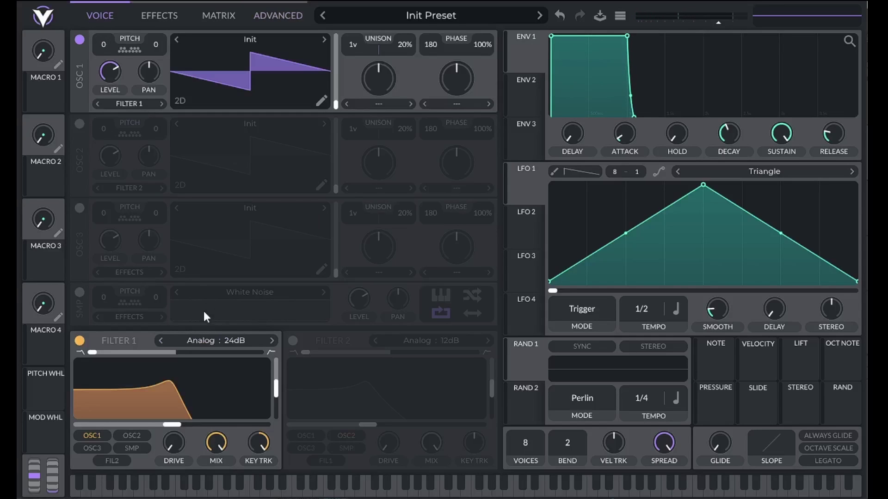
Reset Filter 1's KEY TRK knob to 0%
double_click(257, 442)
mouse_move(175, 427)
Show frequency units in Hz and lower Filter 1's cutoff
click(283, 22)
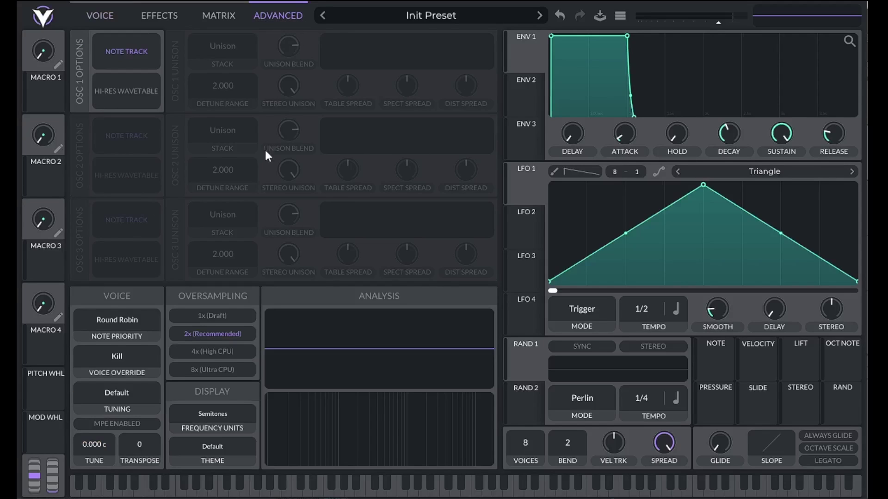
click(204, 415)
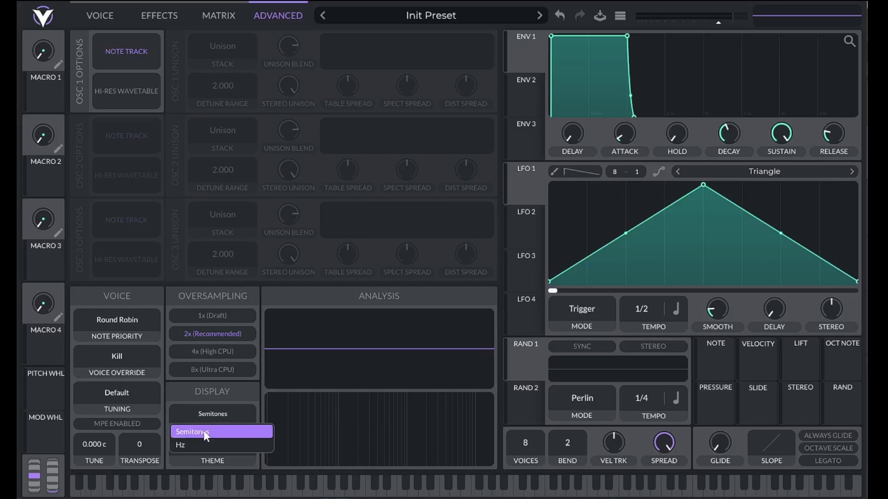
click(202, 444)
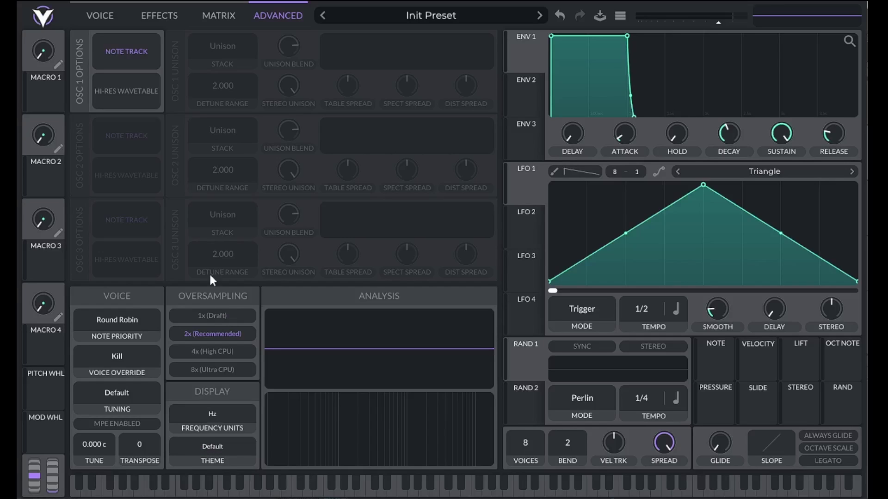
click(97, 15)
drag(222, 424, 166, 426)
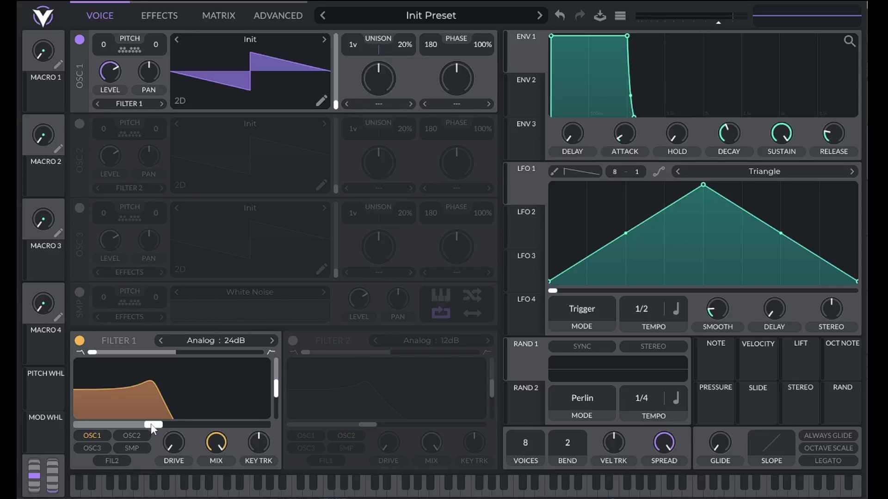
Switch frequency units back to semitones, raise Filter 1's cutoff to 17.52, and show filter types
click(272, 21)
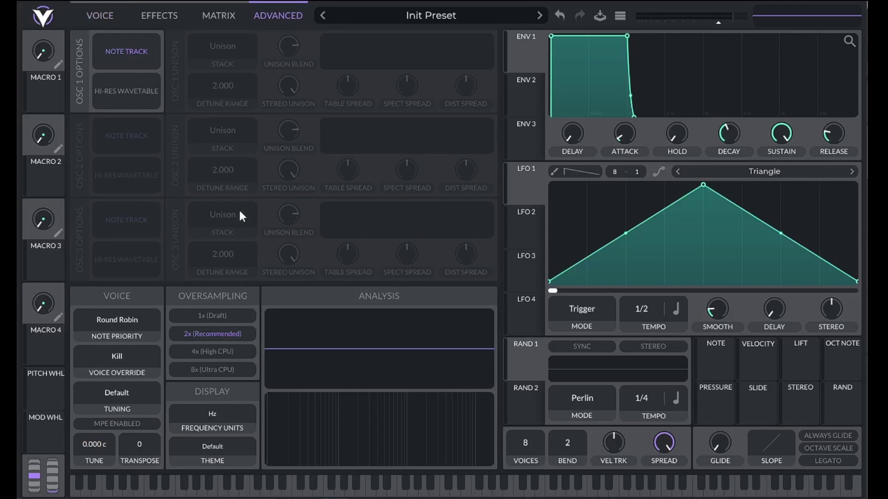
click(209, 414)
click(207, 429)
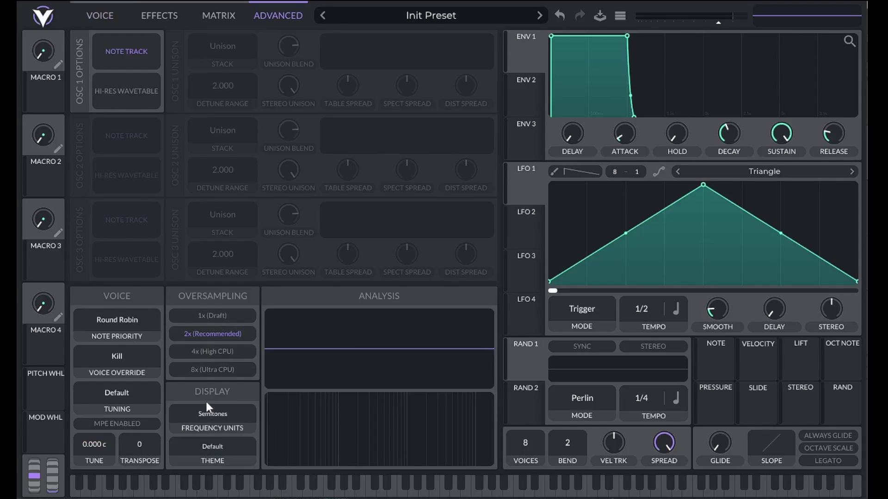
click(93, 21)
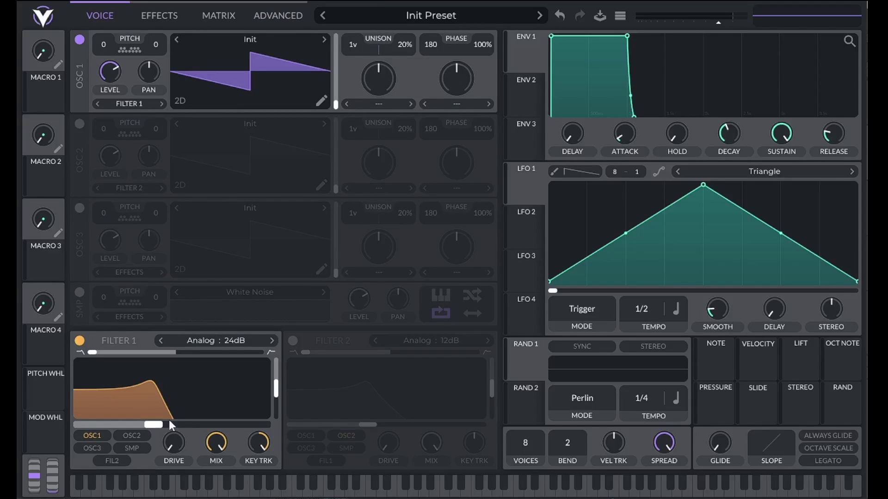
mouse_move(158, 422)
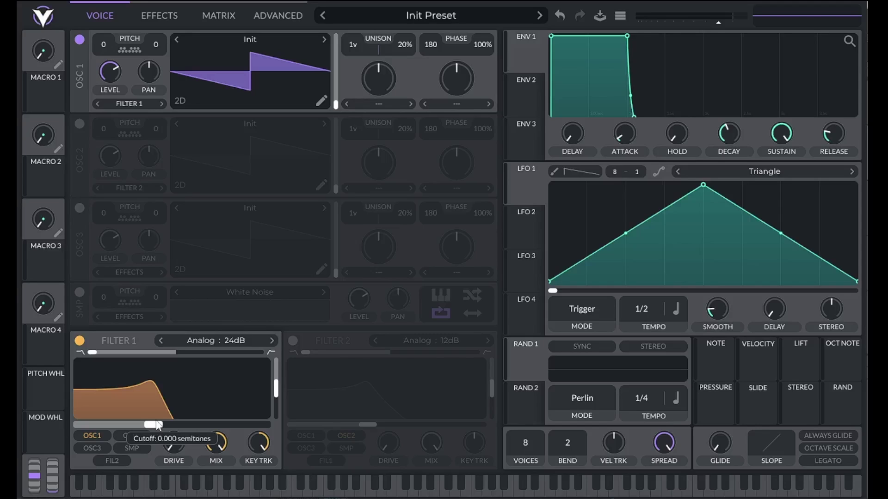
mouse_move(158, 425)
mouse_down()
mouse_move(185, 429)
mouse_move(158, 426)
mouse_up()
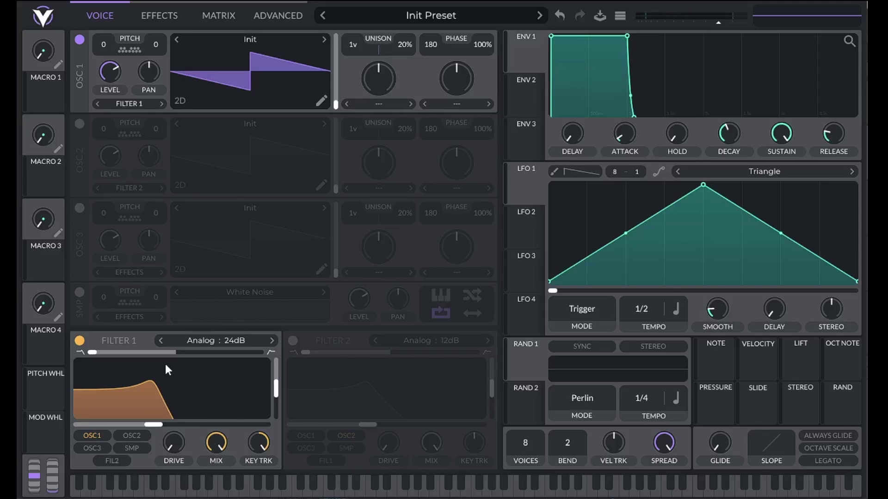
click(235, 341)
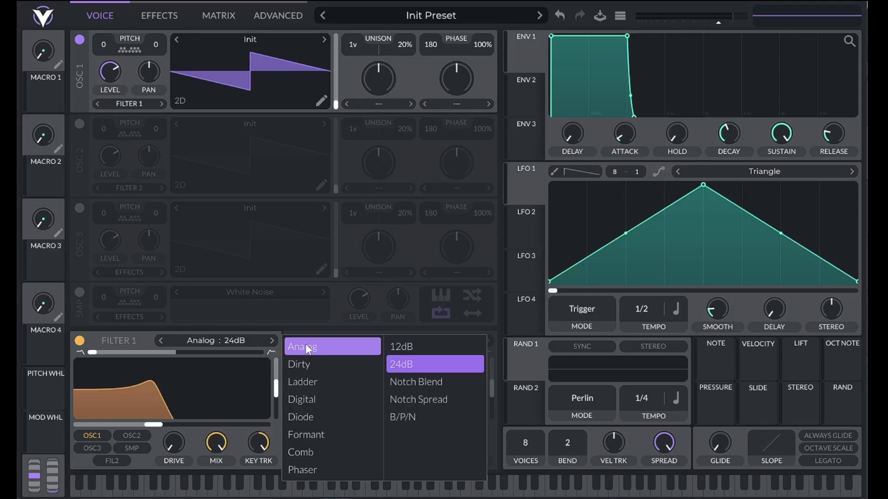
Audition Filter 1 as Ladder and Digital types, nudging resonance, ending on Analog 12dB
click(304, 380)
mouse_move(276, 393)
mouse_down()
mouse_move(276, 370)
mouse_move(277, 388)
mouse_up()
click(234, 338)
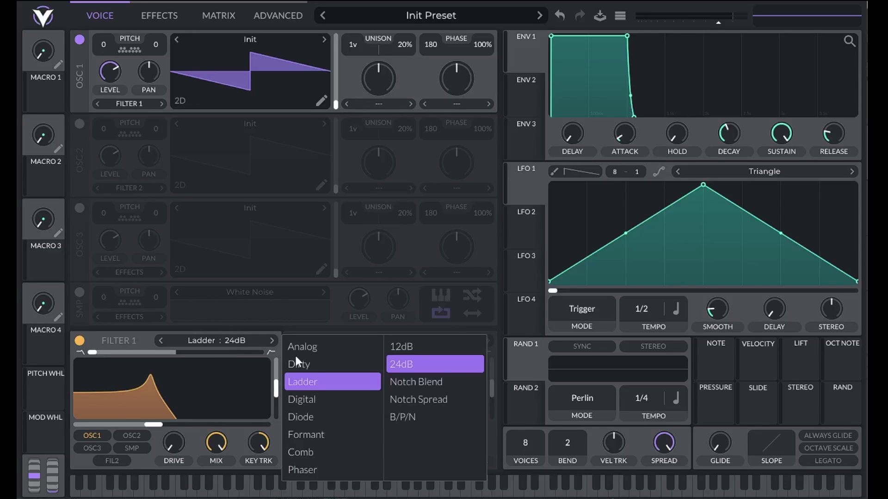
click(324, 398)
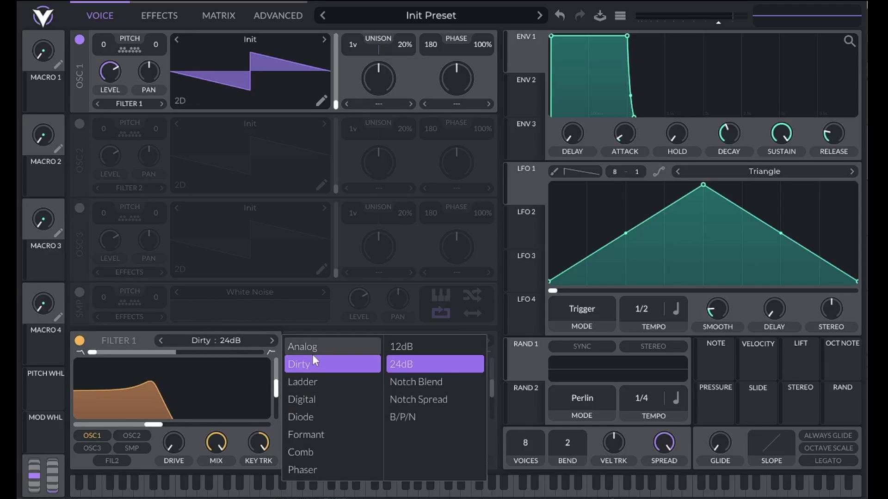
mouse_move(317, 416)
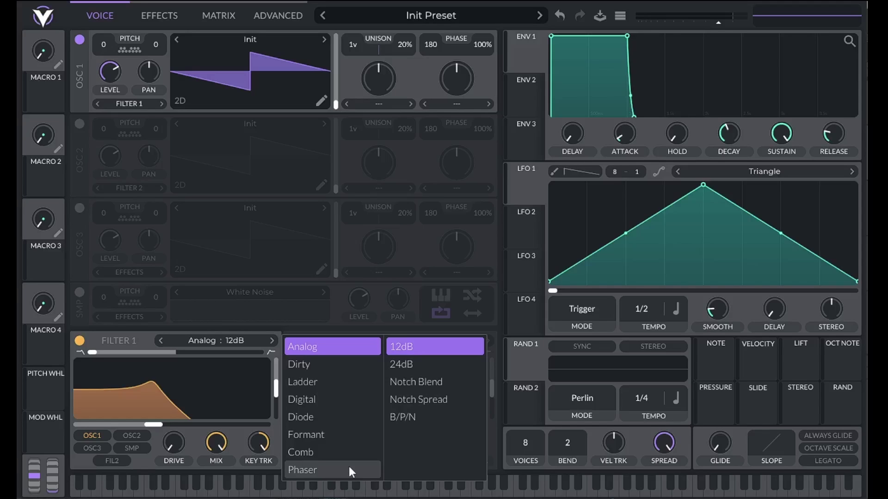
Switch Filter 1 to Formant, then Comb, and push its resonance to 100%
click(349, 437)
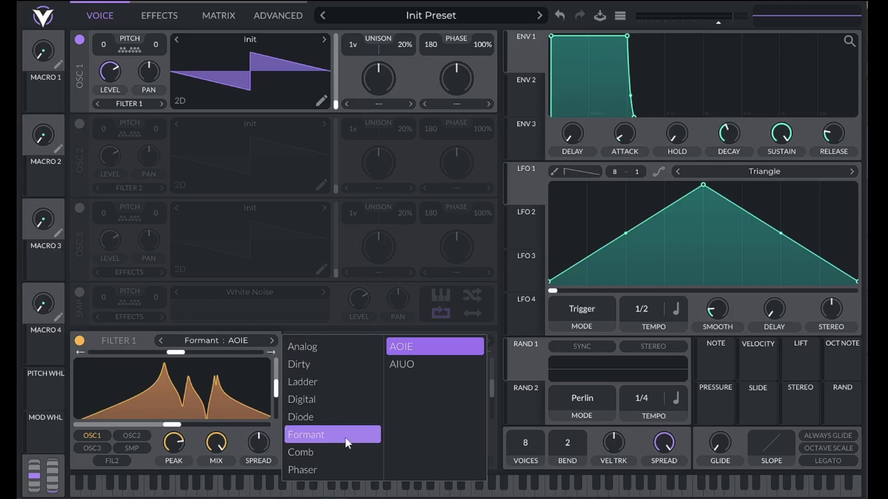
click(124, 337)
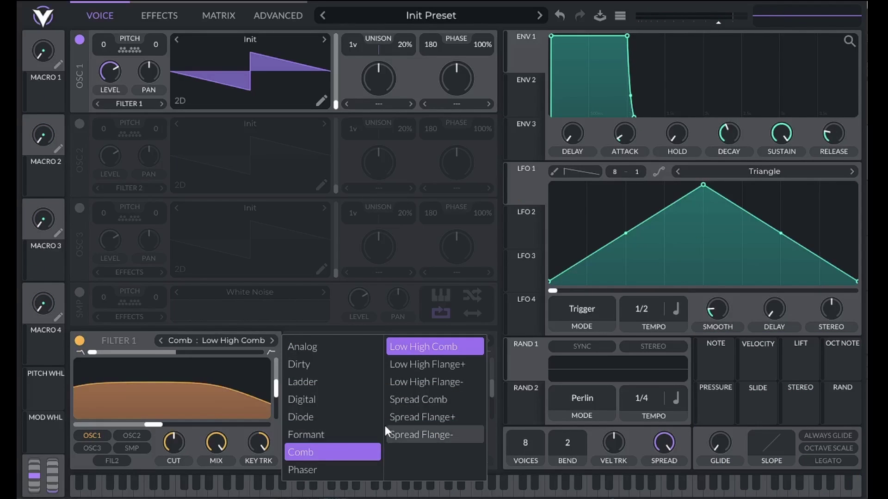
click(279, 392)
drag(279, 392, 280, 359)
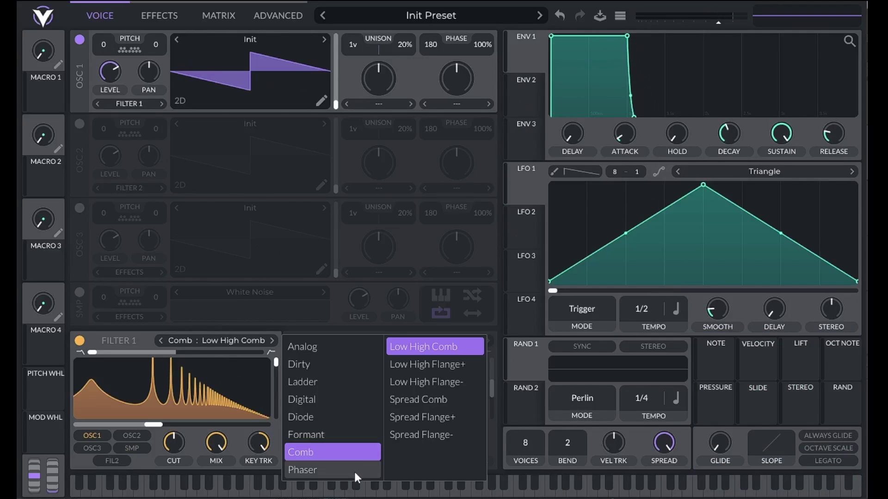
Set Filter 1 to Phaser: Positive and raise its blend to about 1.73
click(354, 470)
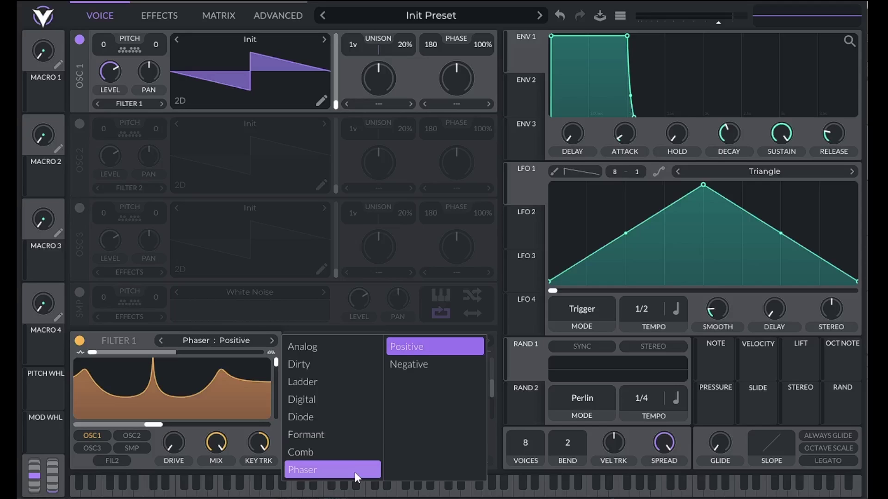
click(96, 354)
drag(97, 355, 275, 384)
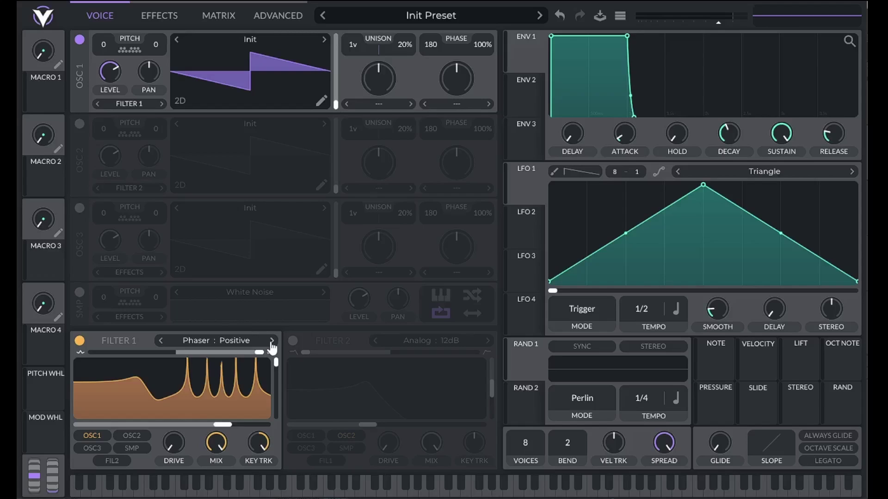
Enable Filter 2, feed it oscillator 1 instead of oscillator 2, and A/B both filters
click(293, 342)
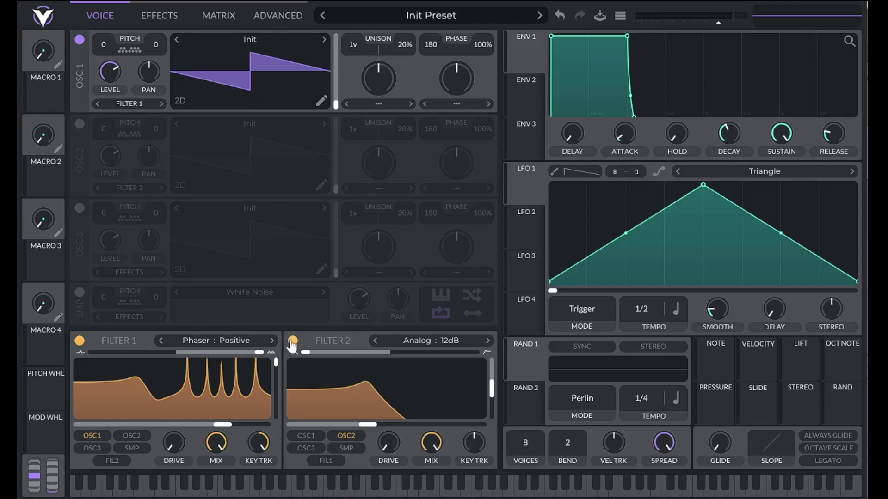
click(345, 437)
click(316, 436)
click(293, 342)
click(295, 344)
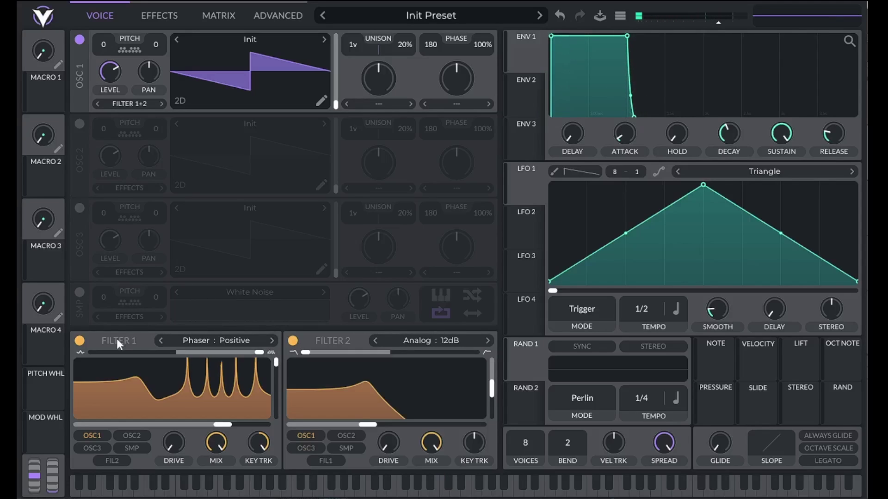
click(80, 342)
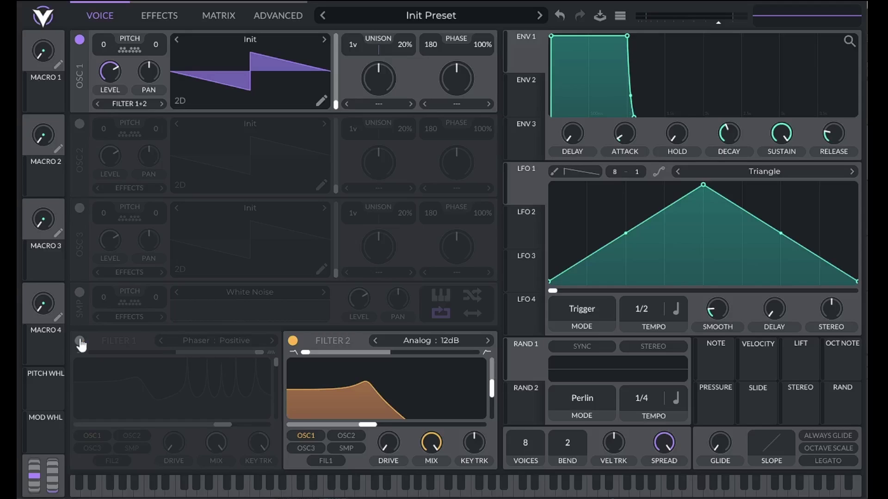
click(80, 342)
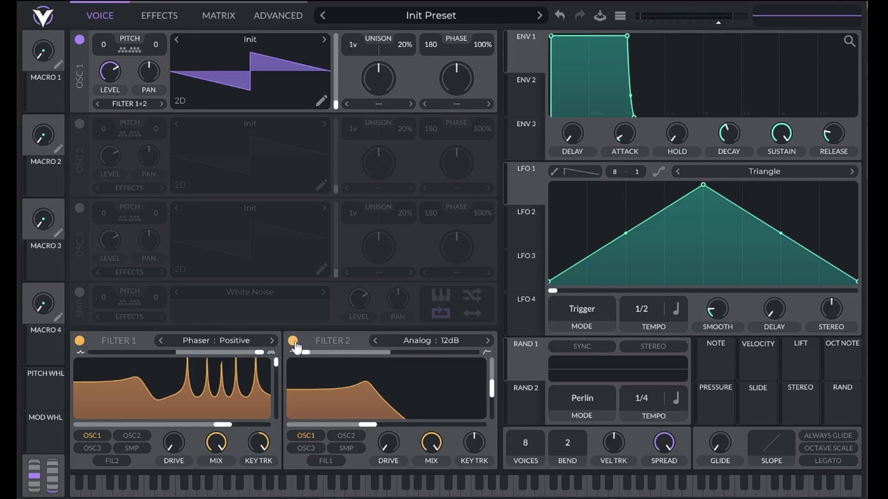
Route Filter 2's output into Filter 1, with oscillator 1 feeding Filter 2
click(321, 461)
click(305, 436)
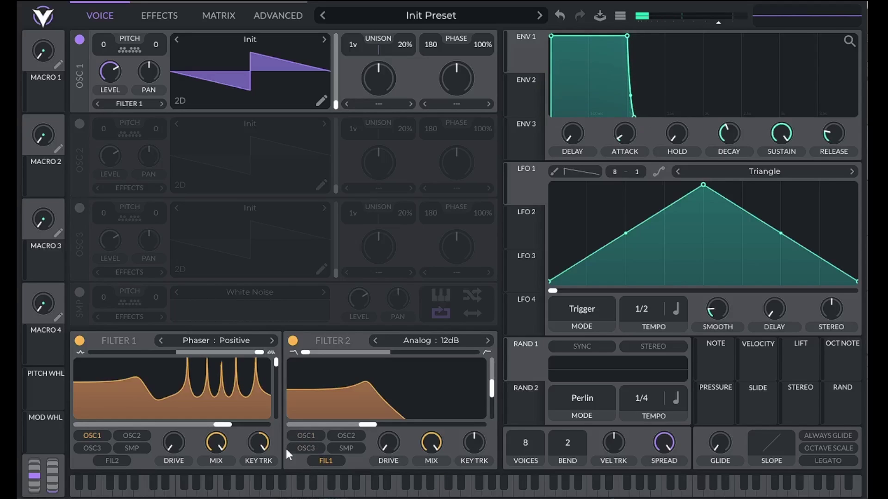
click(113, 461)
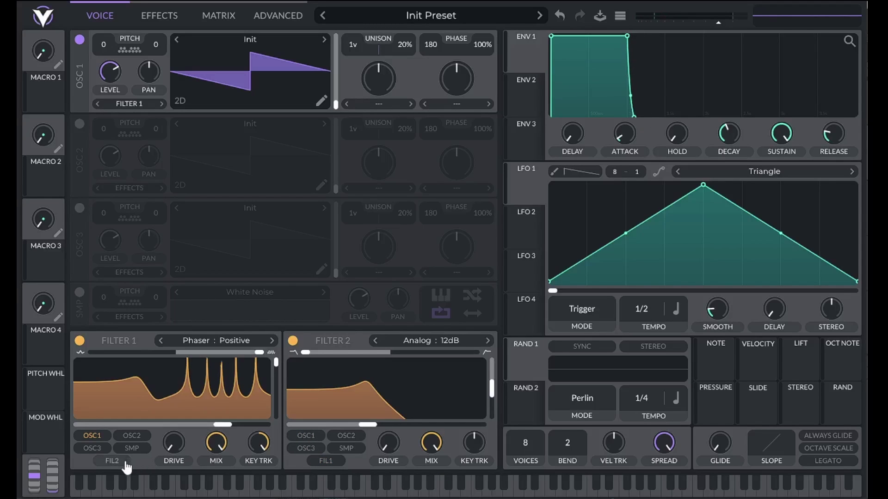
click(96, 438)
Route oscillator 1 into Filter 2 and set its morph type to Spectral Filter
click(305, 437)
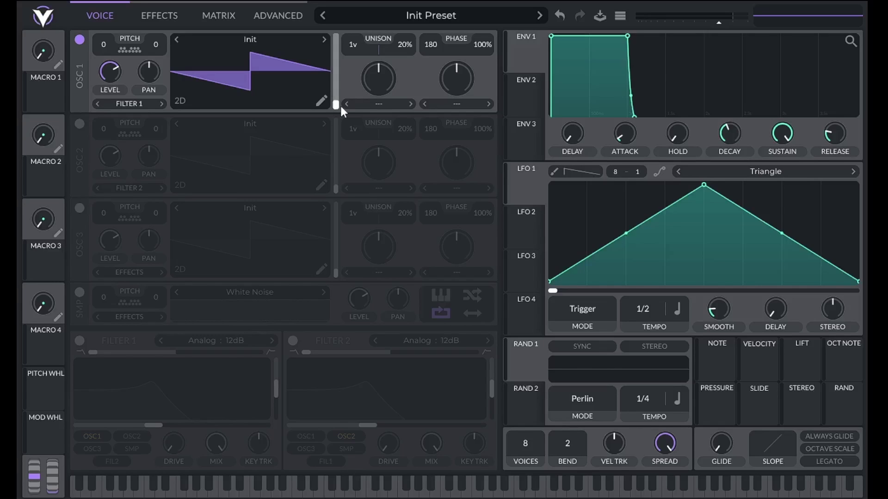
click(372, 104)
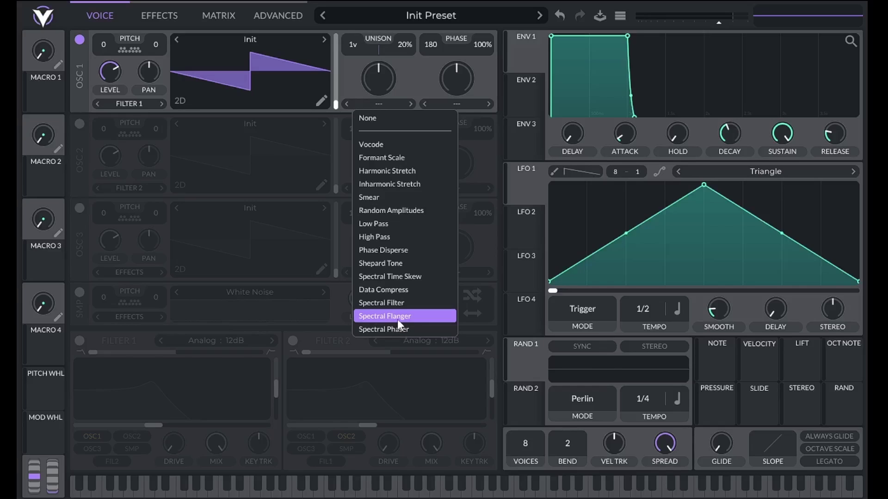
click(397, 303)
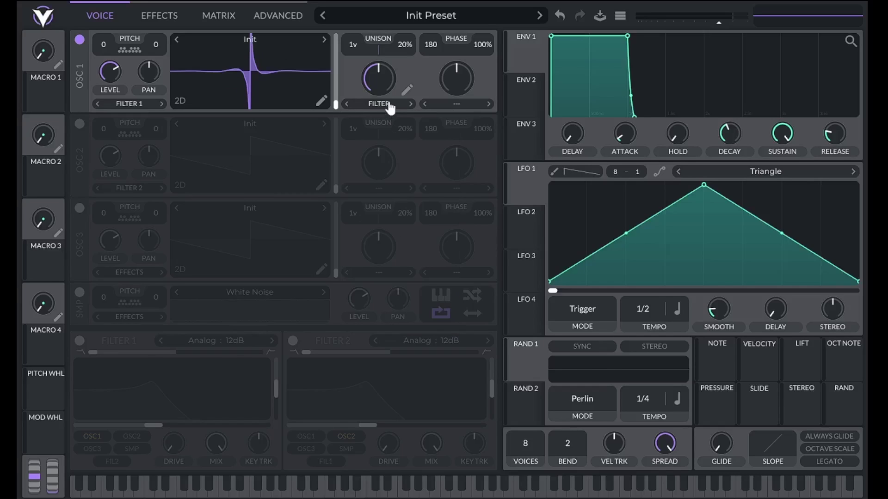
click(407, 91)
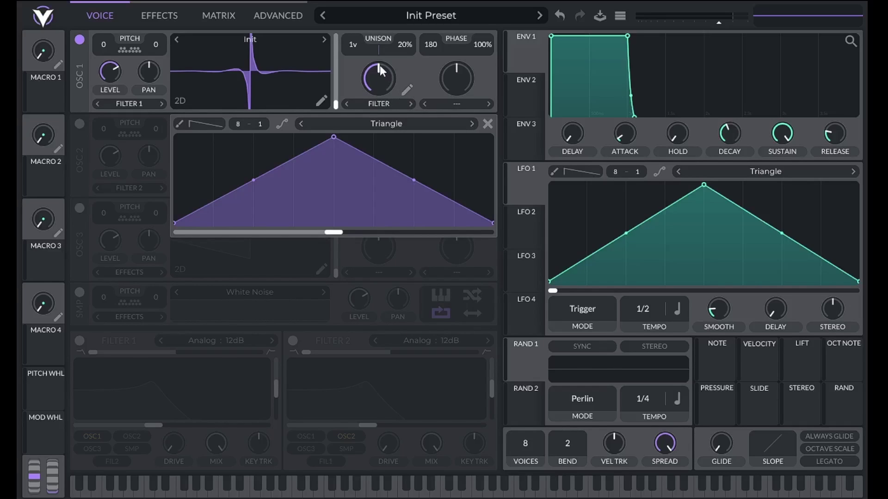
Set spectral morph to about 15%, sweep the remap phase, and reshape the triangle into a ramp
drag(379, 66, 362, 80)
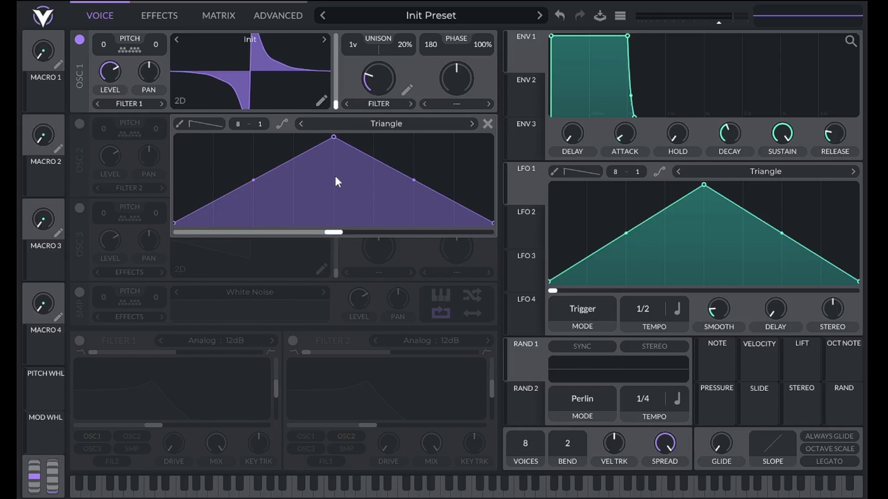
drag(333, 232, 306, 235)
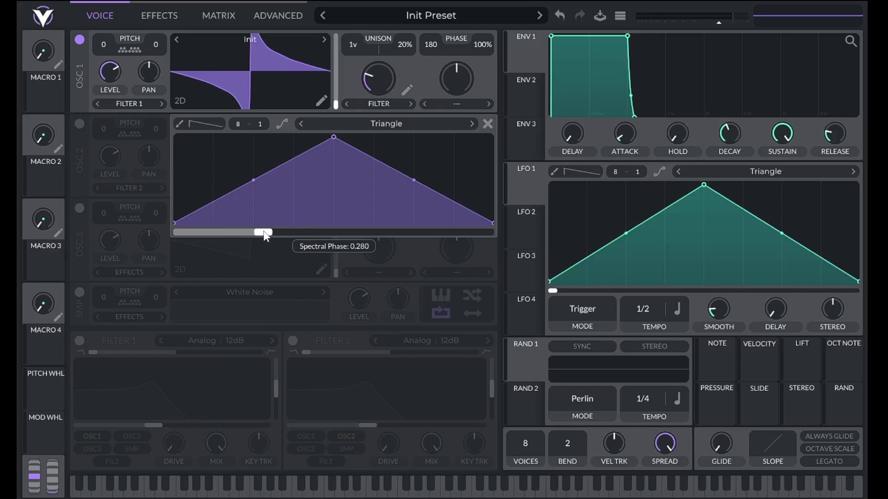
drag(265, 235, 111, 221)
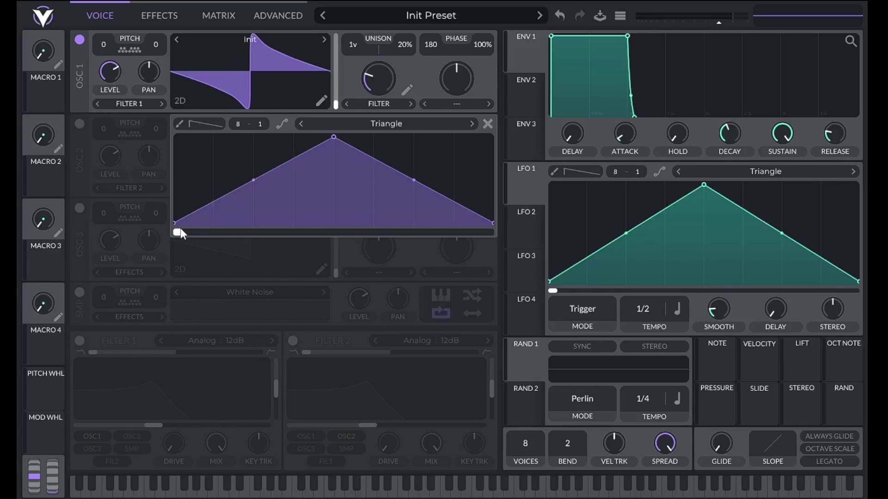
drag(179, 233, 204, 218)
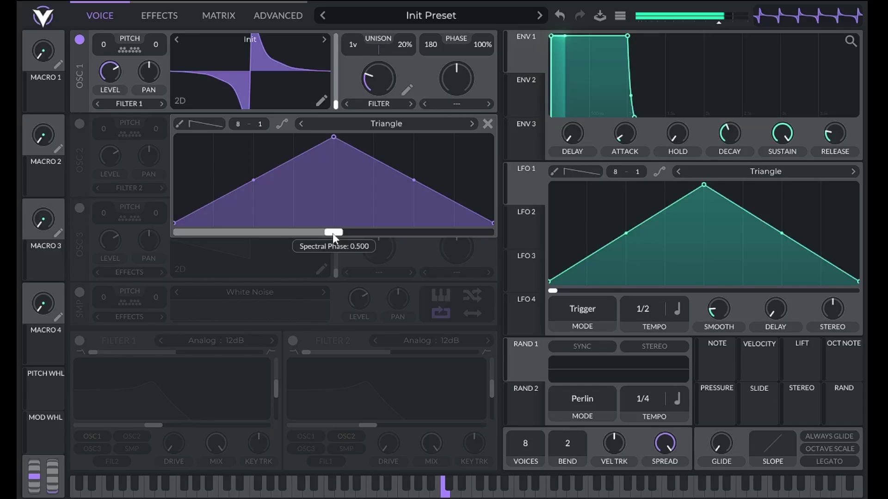
mouse_move(332, 233)
mouse_down()
mouse_move(177, 230)
mouse_move(475, 222)
mouse_move(343, 220)
mouse_up()
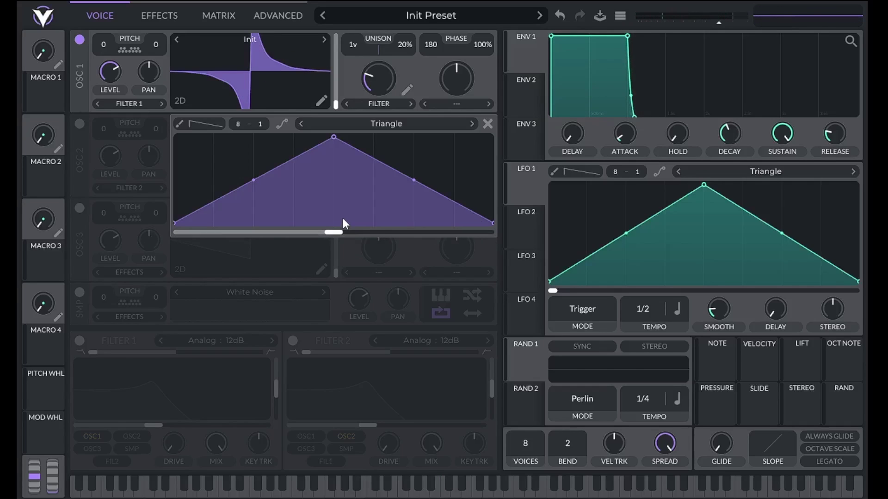
drag(333, 138, 492, 103)
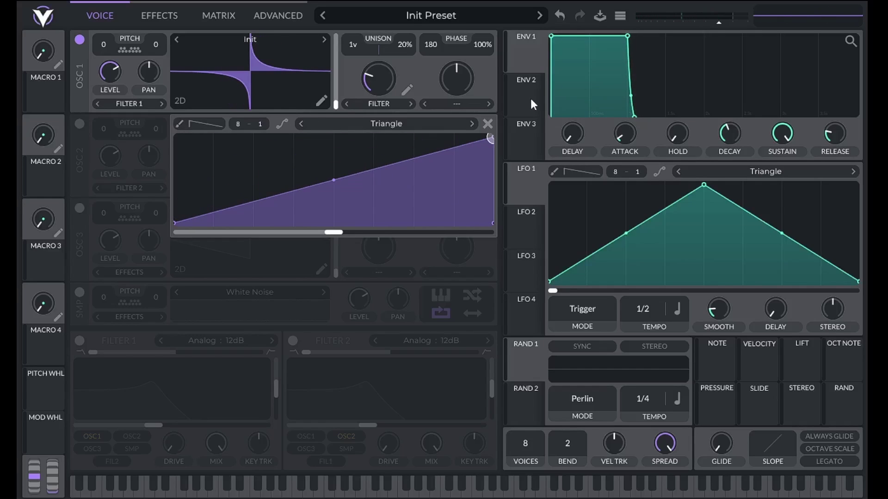
key(a)
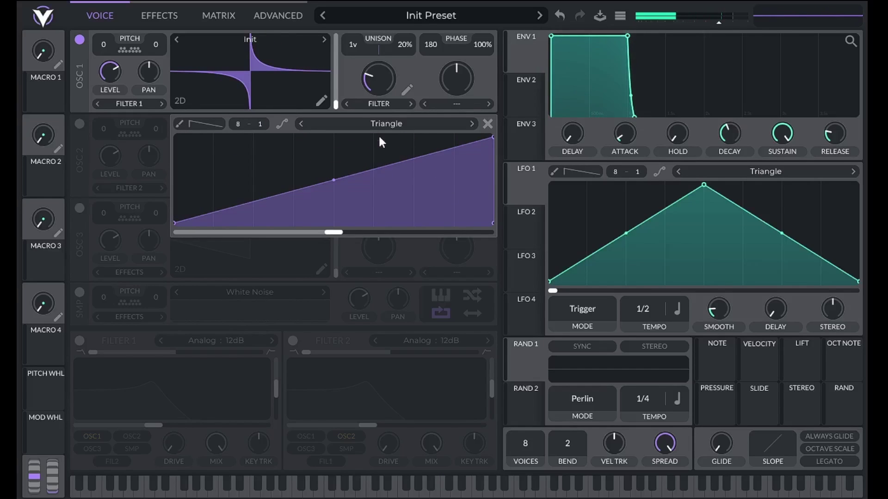
Load Pulse Series into oscillator 1's remap curve, reset its phase to 0.500, and re-enable Filter 1
click(367, 126)
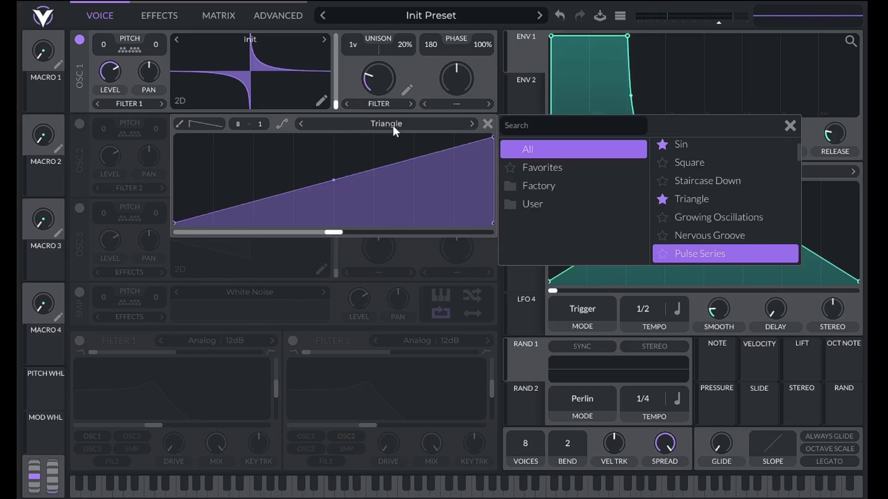
click(762, 250)
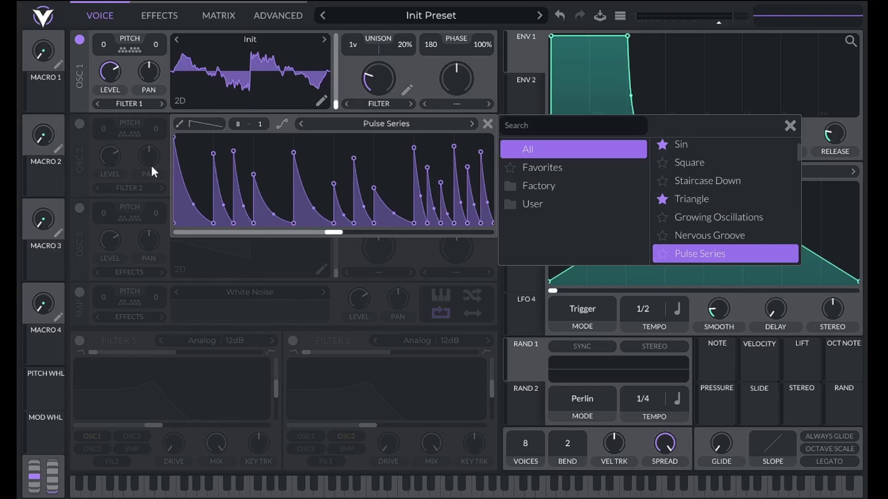
key(a)
drag(333, 233, 414, 232)
double_click(417, 232)
click(788, 127)
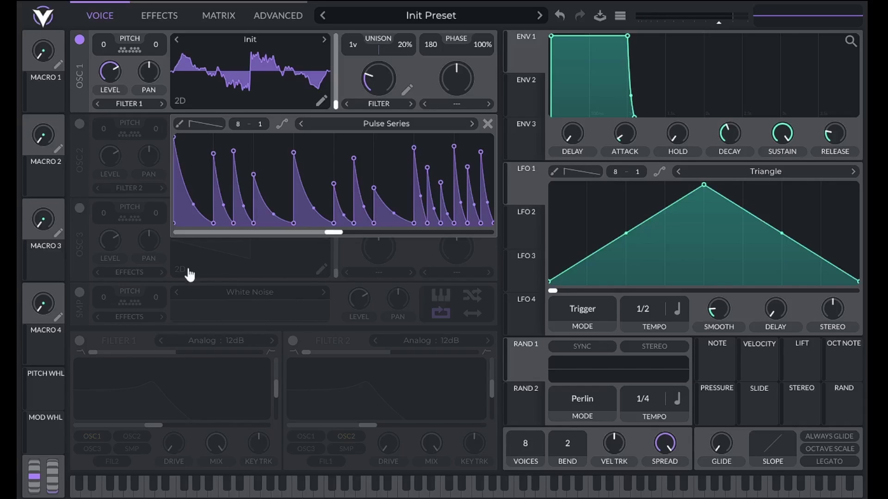
click(79, 341)
Raise Filter 1 key tracking, blend it to about 0.54, switch it off, and reopen the remap curve
mouse_move(248, 443)
drag(249, 443, 291, 354)
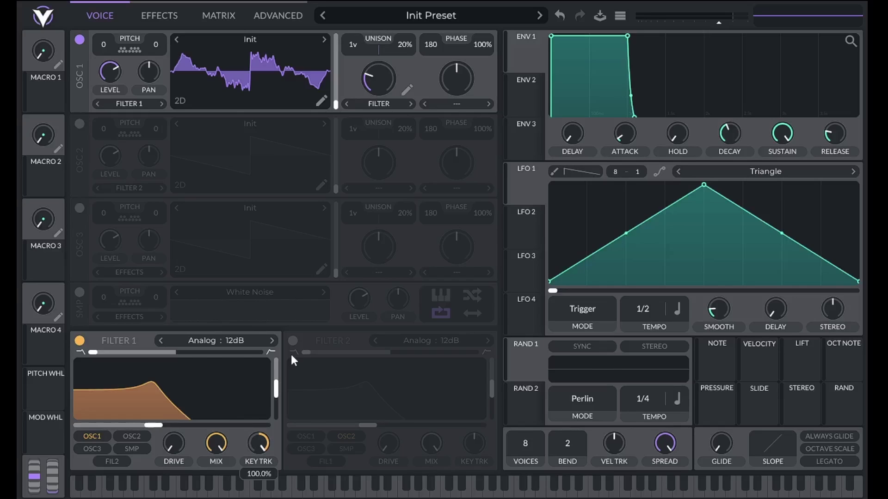
drag(95, 352, 223, 350)
click(245, 340)
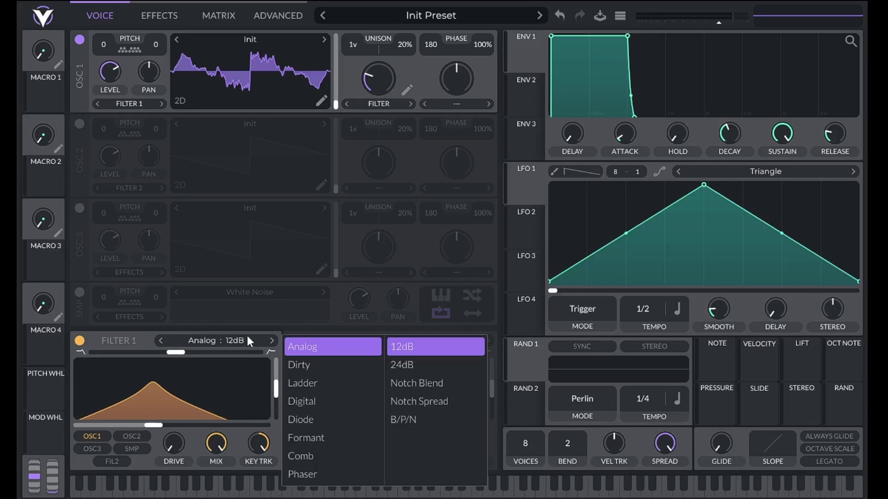
click(79, 340)
click(79, 341)
click(407, 89)
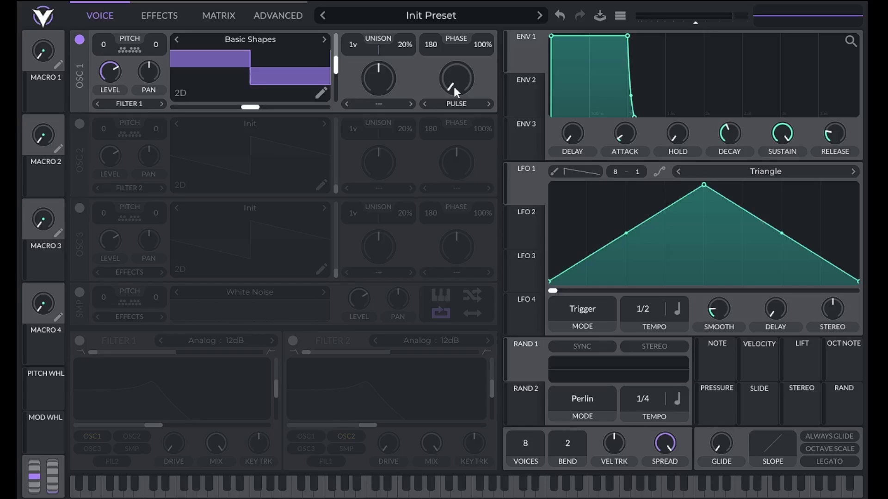
Turn the pulse morph to 100% and compare spectrum analysis with the wavetable at frame about 205.6
drag(450, 90, 469, 114)
click(284, 12)
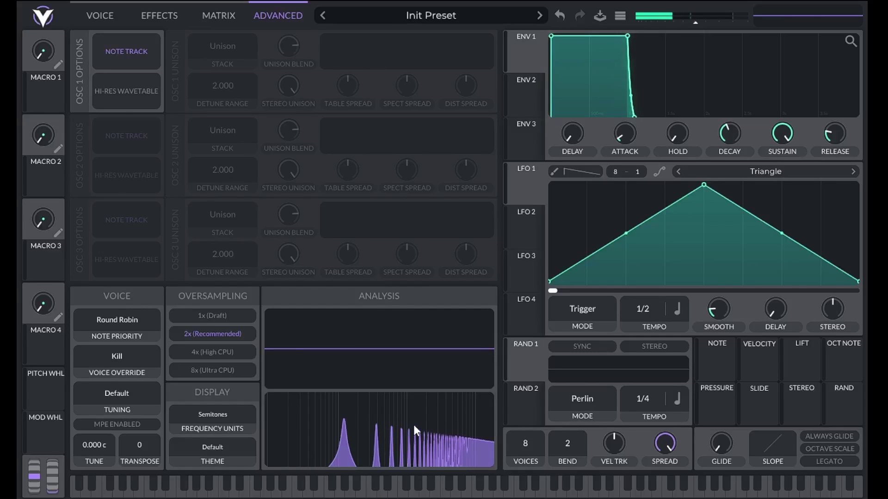
click(121, 15)
drag(340, 68, 339, 51)
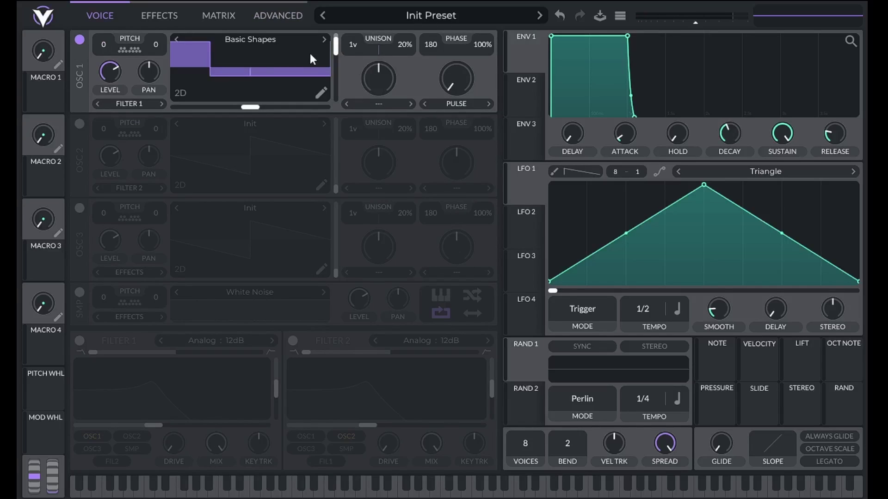
click(280, 19)
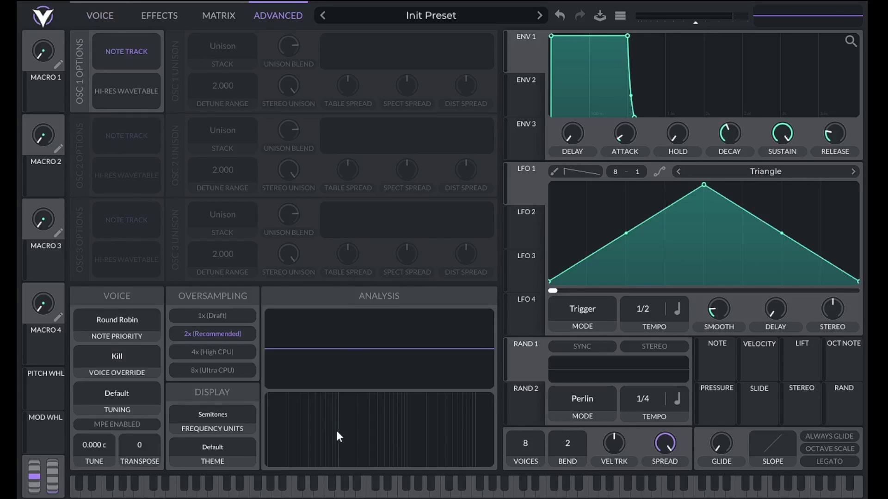
key(a)
click(107, 15)
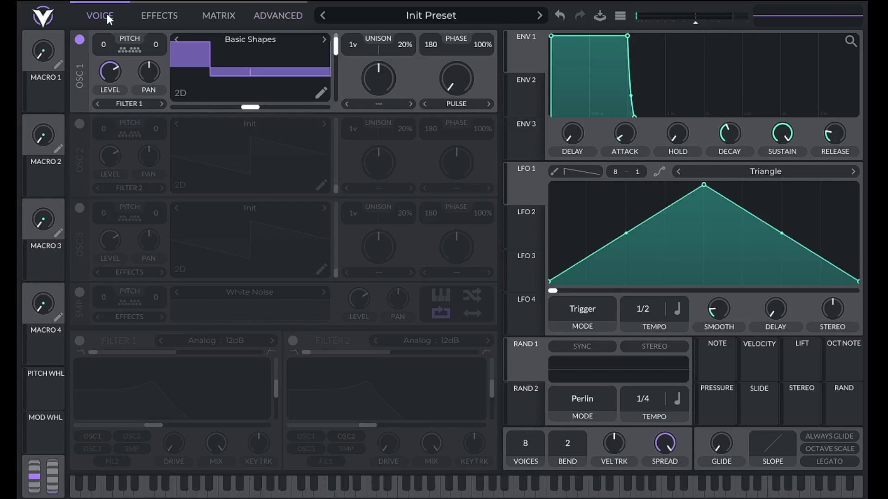
click(301, 19)
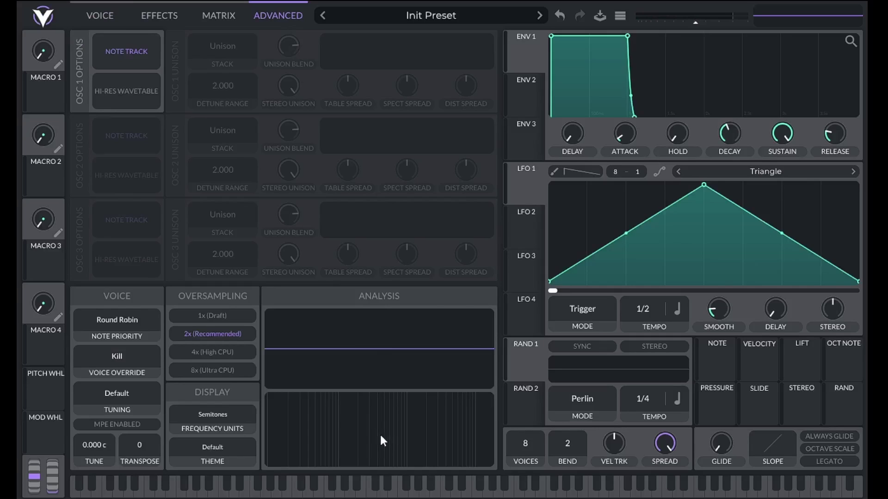
key(a)
click(113, 16)
Enter pulse morph 33.33, move the frame back to about 133.8, then lower the morph to about 20.68%
right_click(444, 84)
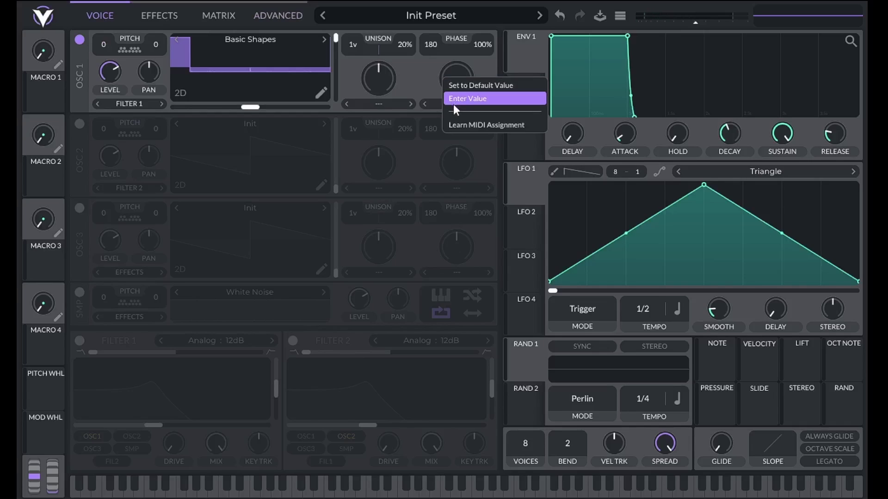
click(453, 103)
text(33)
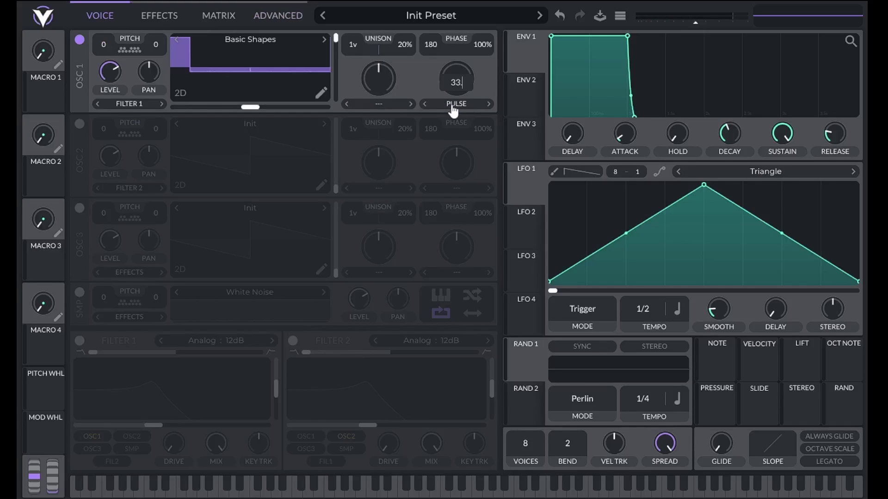
text(.33)
key(Return)
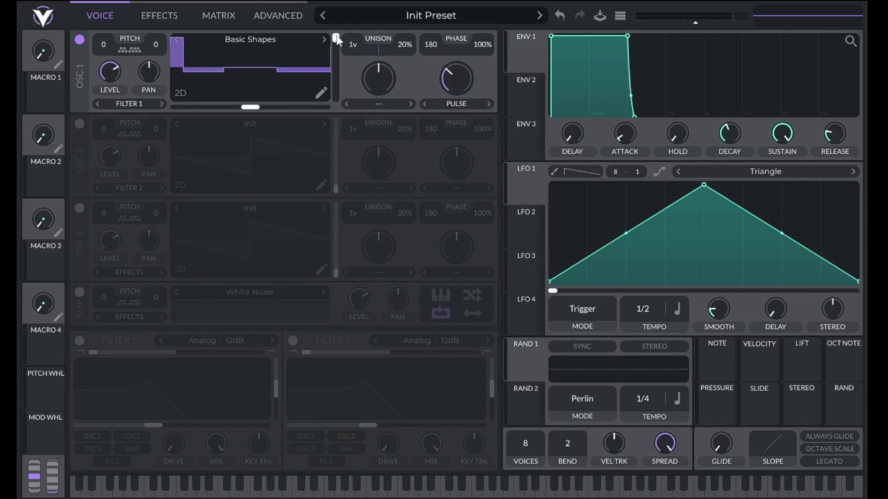
drag(337, 40, 336, 72)
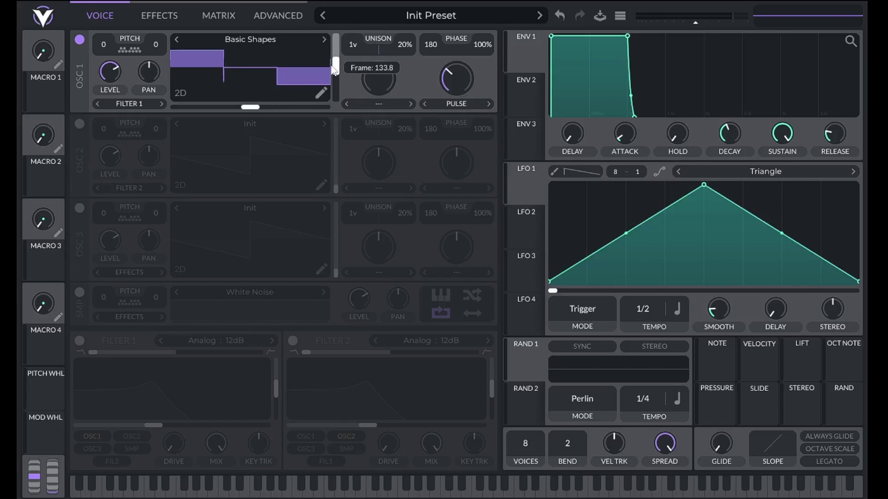
right_click(471, 80)
click(485, 95)
text(2)
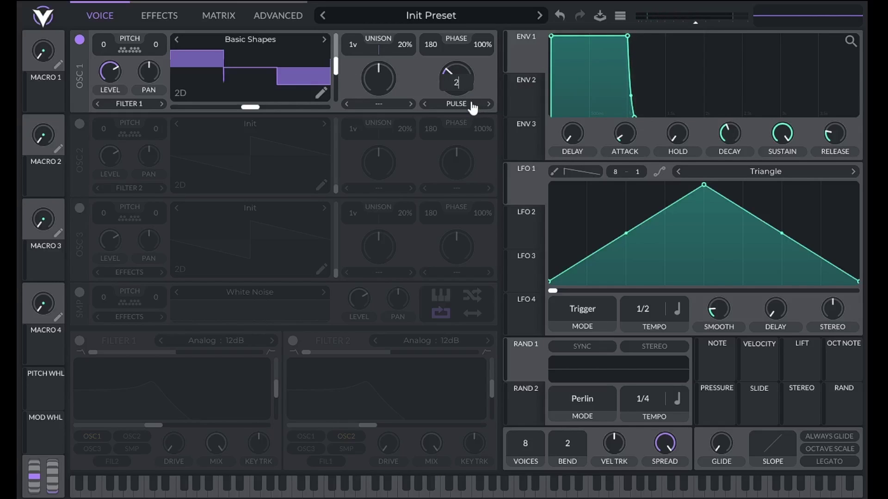
key(Return)
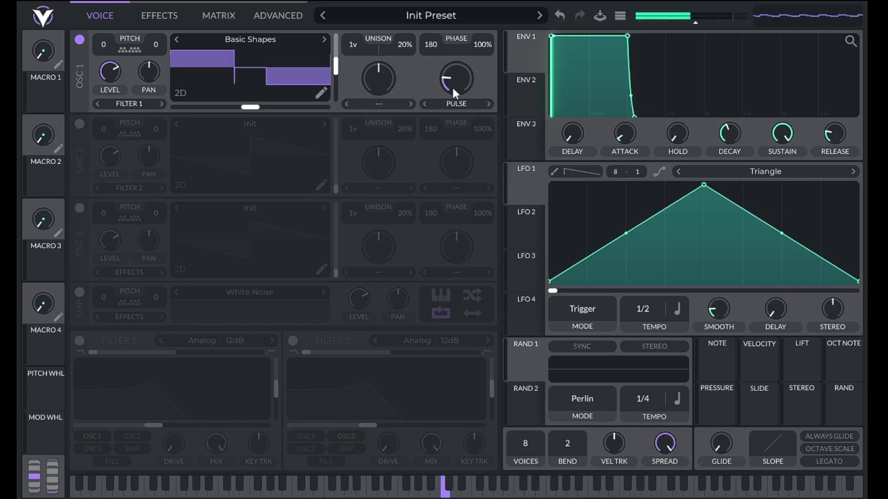
mouse_move(455, 88)
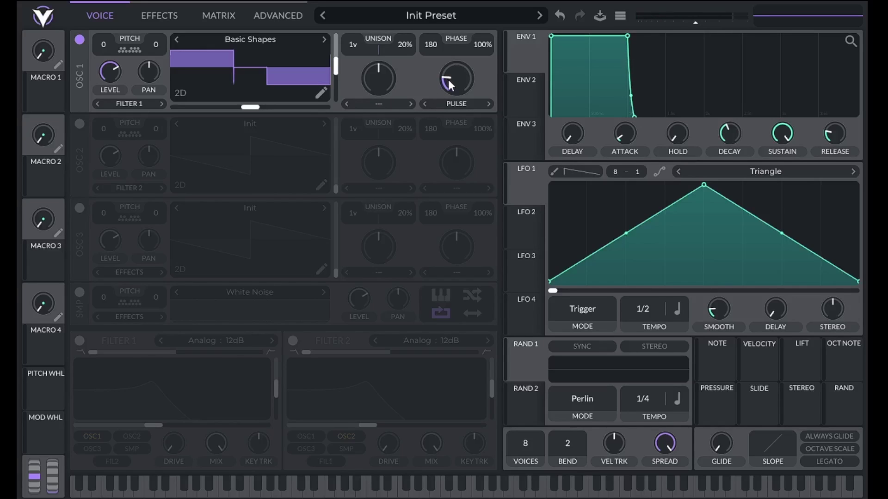
Reshape oscillator 1's wave by dragging its wavetable frame position and morph slider
drag(336, 96, 334, 85)
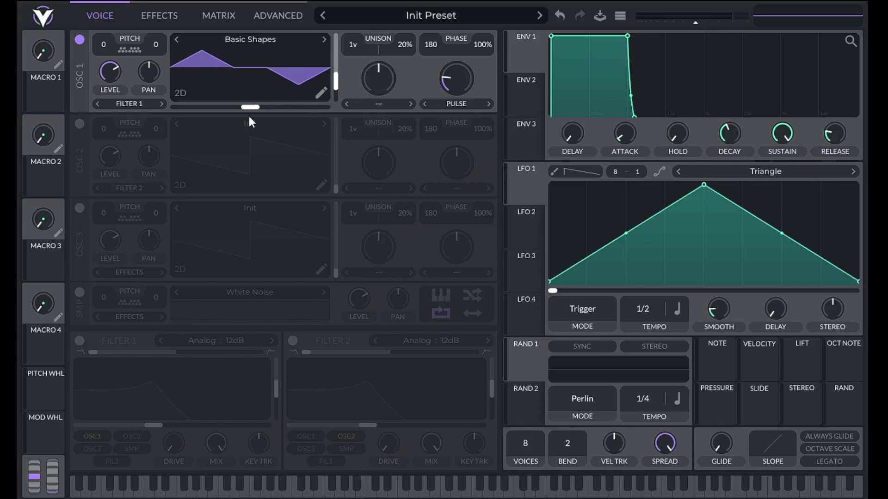
drag(249, 113, 207, 111)
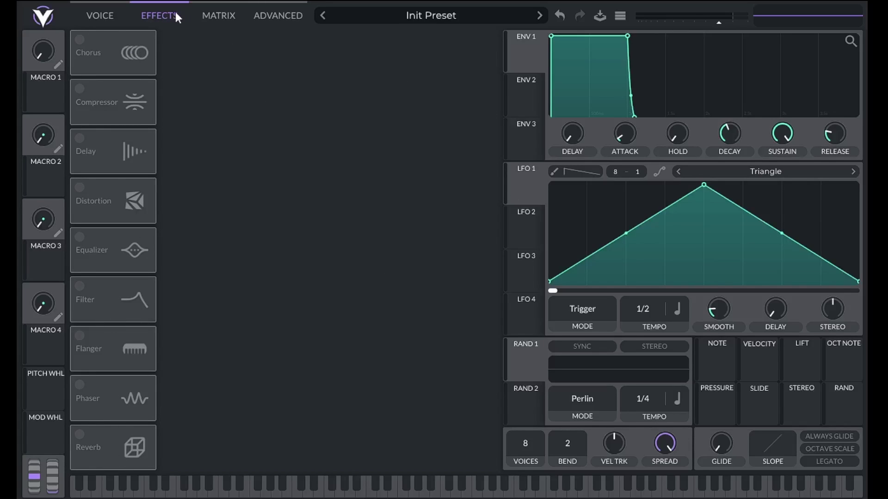
Turn on the Filter effect, then power on voice Filters 1 and 2
click(79, 287)
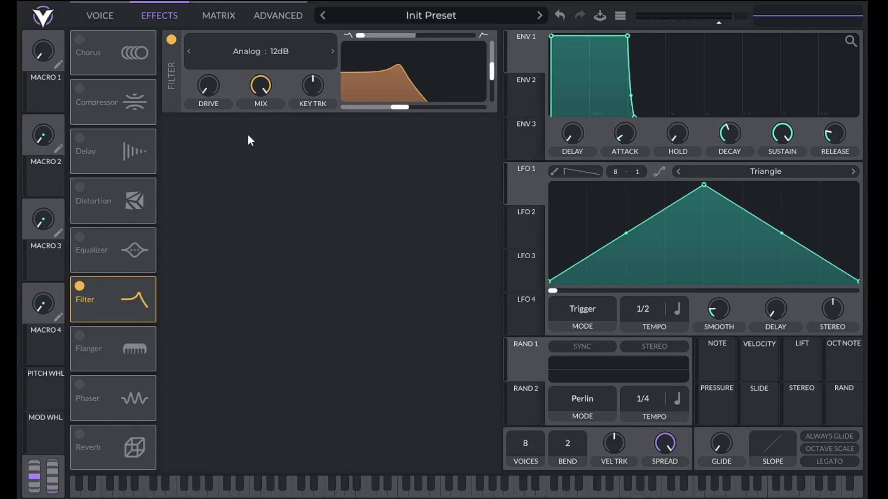
click(107, 15)
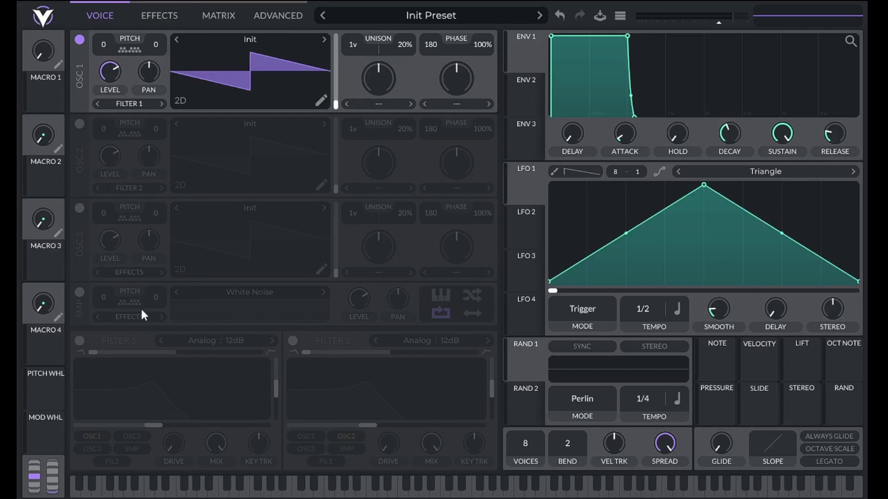
click(79, 341)
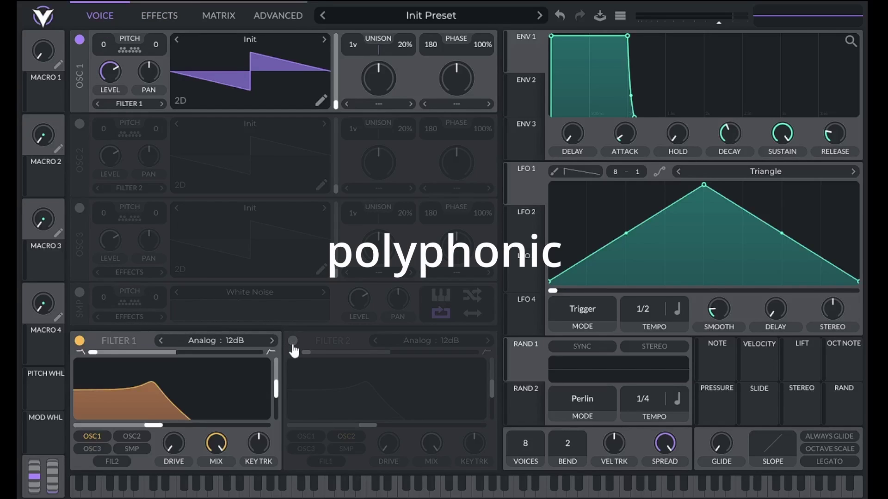
click(293, 341)
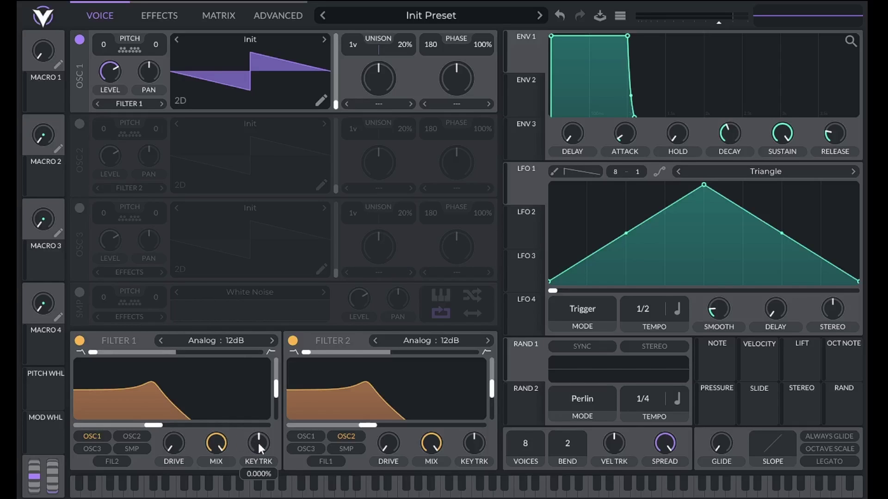
Raise Filter 1's key tracking and readjust its cutoff up and back down
drag(257, 441, 293, 353)
mouse_move(156, 429)
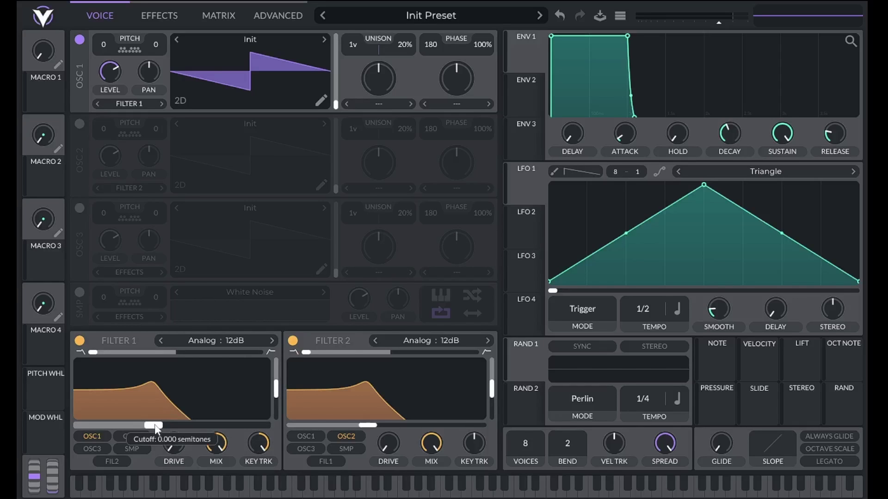
drag(163, 424, 202, 432)
drag(220, 432, 167, 424)
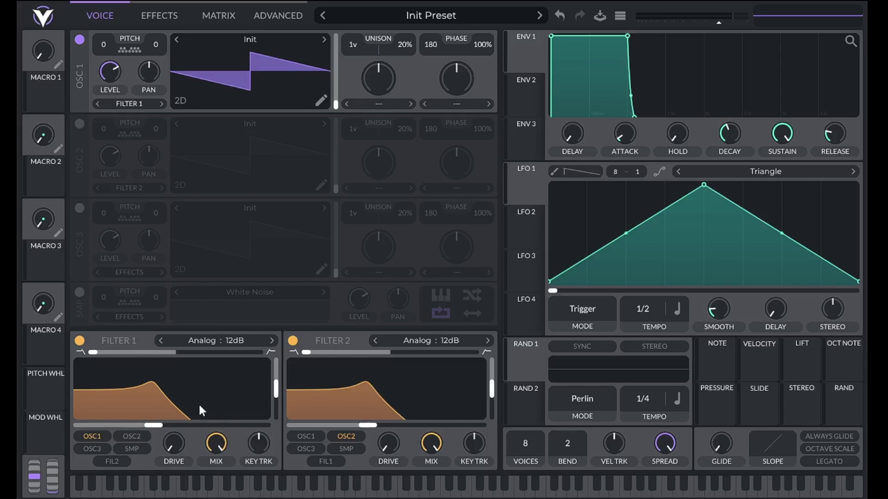
Switch off both voice filters, Filter 1 and Filter 2, then return to the oscillator page
click(79, 341)
click(293, 341)
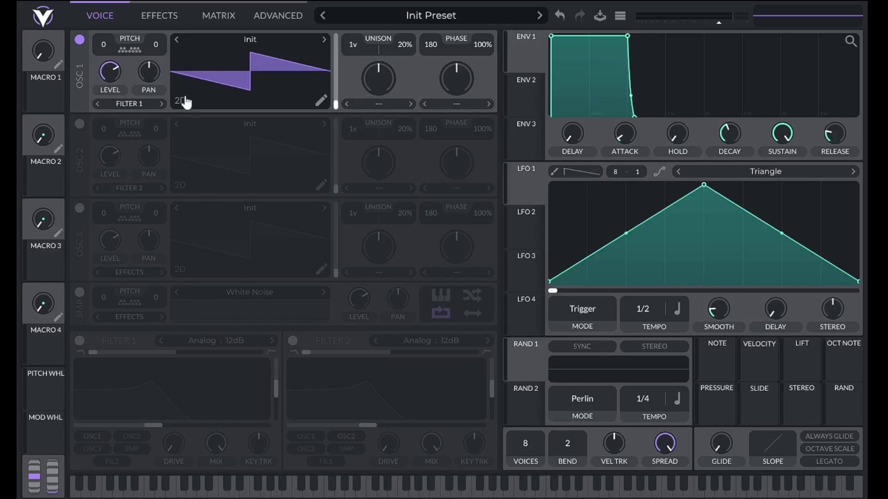
click(159, 15)
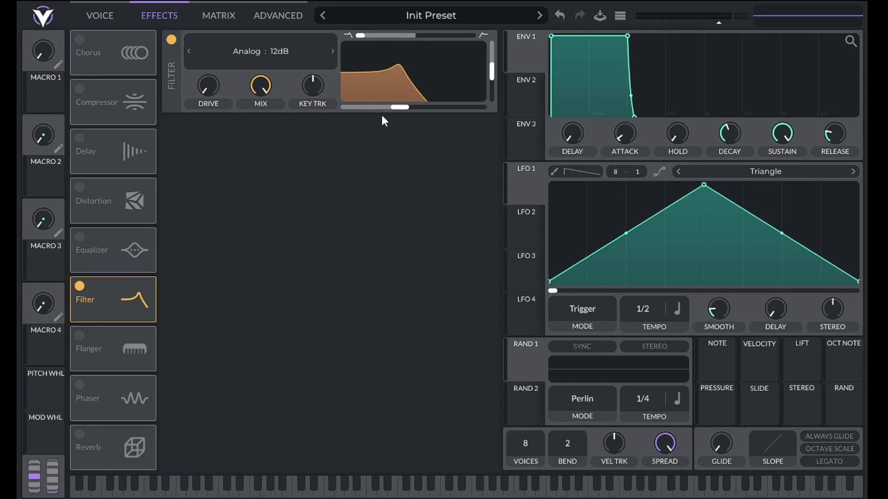
click(99, 15)
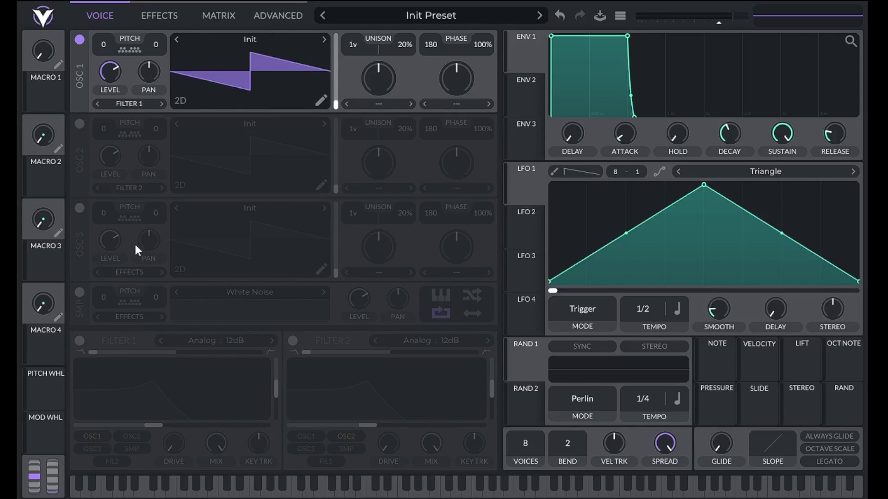
Route oscillator 1's output to Filter 1+2, after trying Direct Out and Filter 1
click(130, 107)
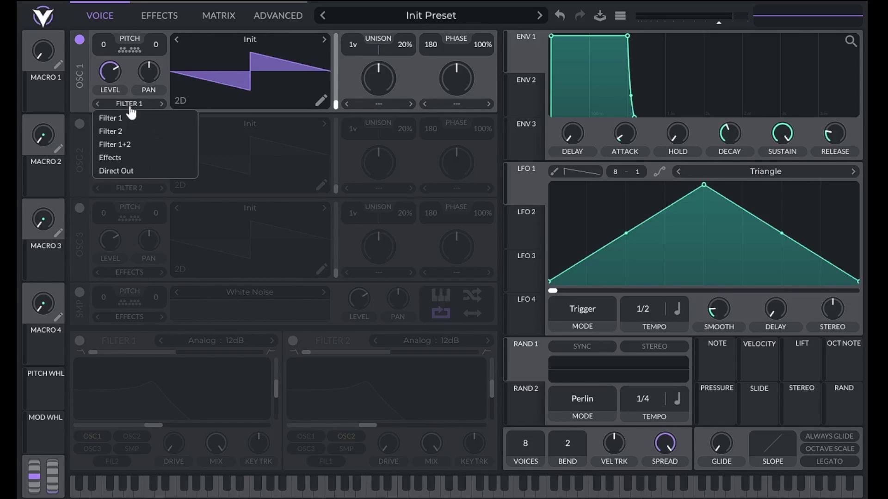
click(130, 171)
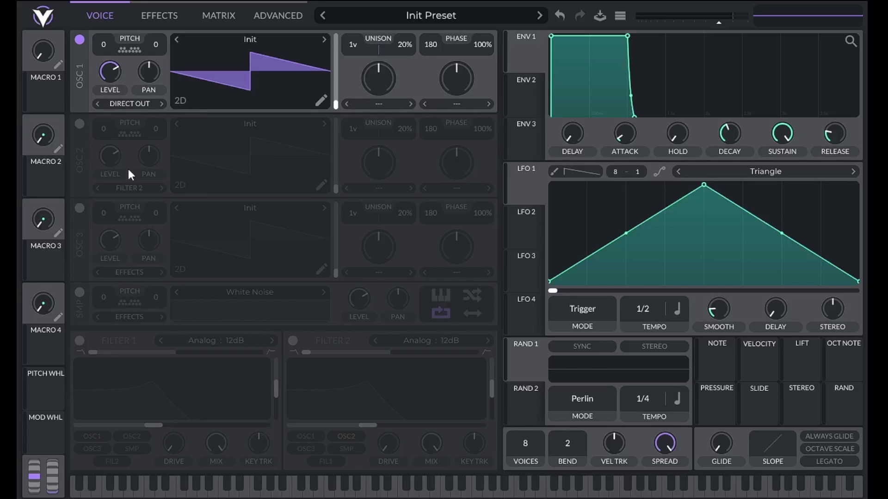
click(131, 106)
click(131, 115)
click(134, 105)
click(135, 141)
click(143, 109)
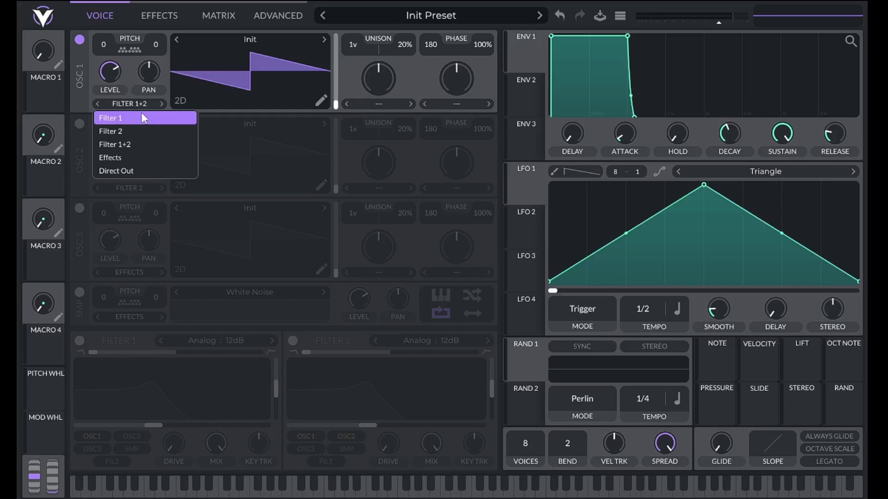
click(161, 18)
Replace the Filter effect with the Equalizer: low cut, notch middle band, high cut
click(171, 41)
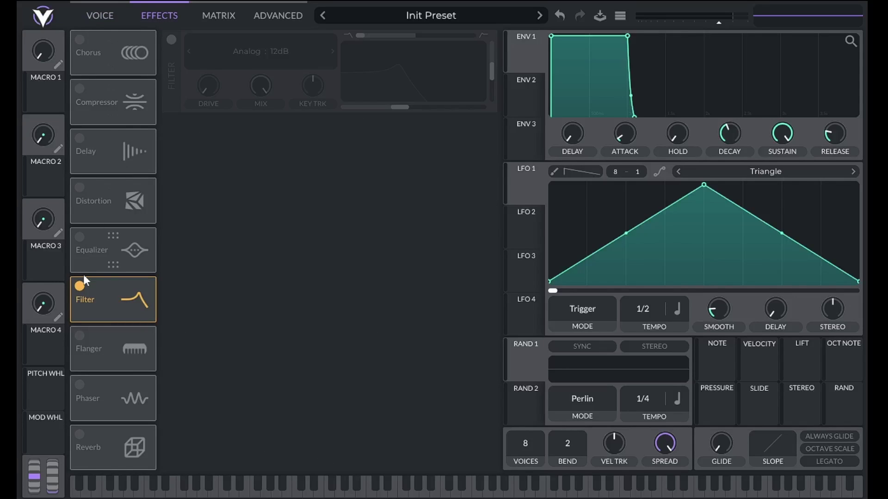
click(80, 238)
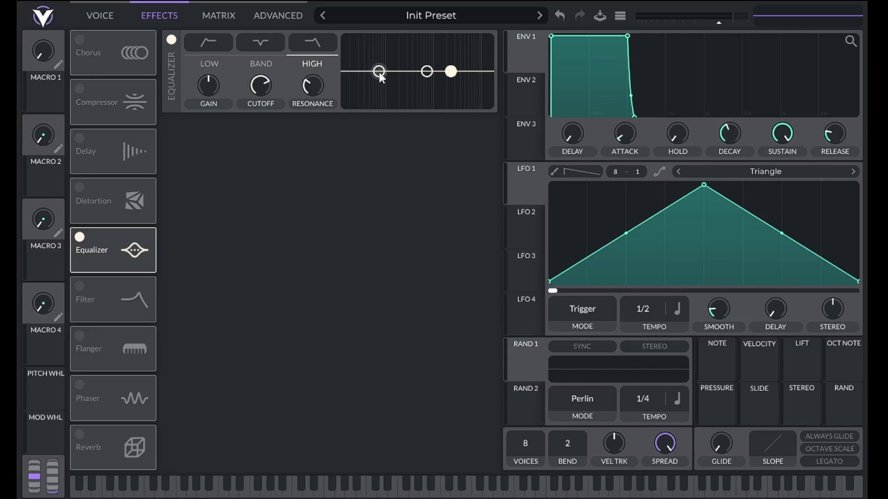
click(225, 47)
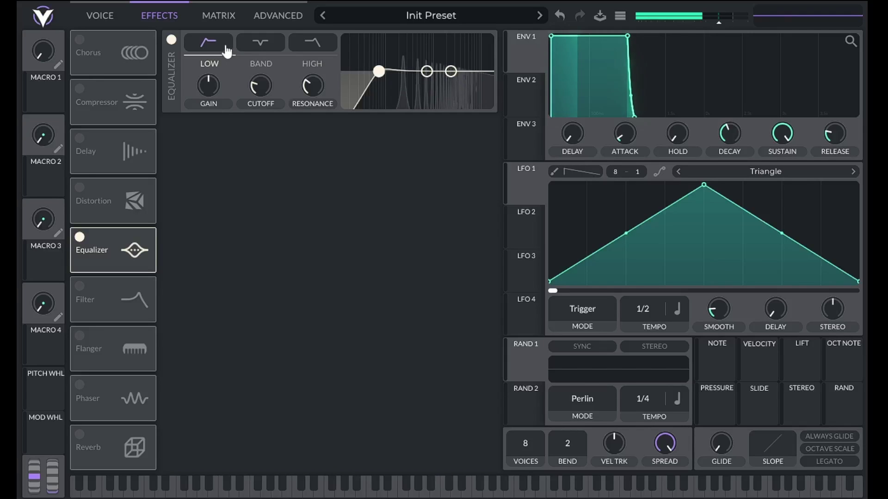
click(308, 42)
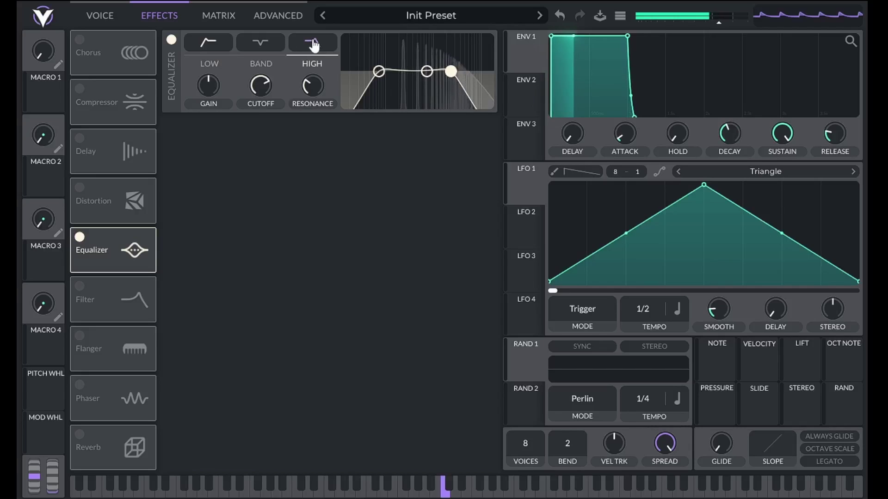
click(261, 47)
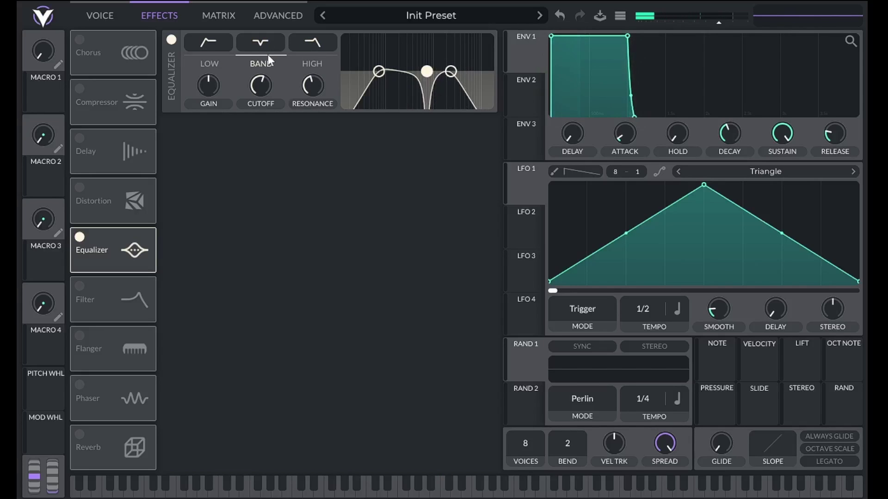
Boost the middle band into a narrow, sharp peak at a higher frequency
drag(206, 94, 218, 60)
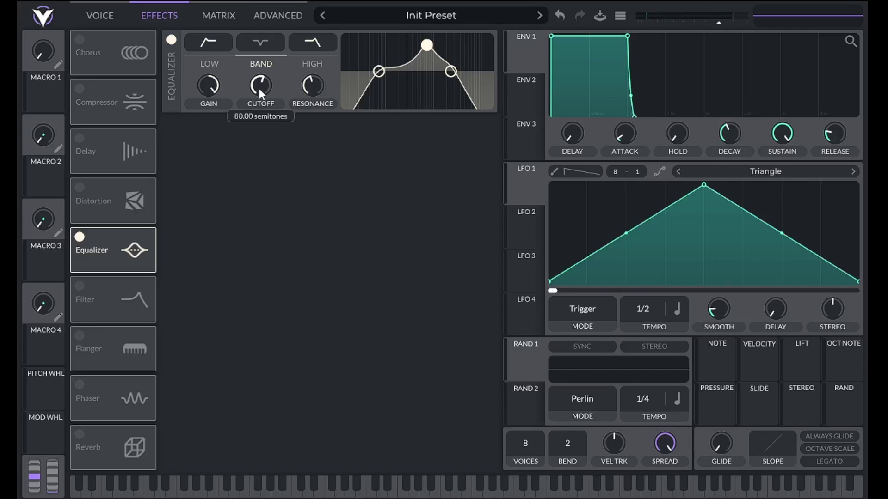
mouse_move(260, 88)
mouse_down()
mouse_move(264, 80)
mouse_move(243, 94)
mouse_move(253, 84)
mouse_up()
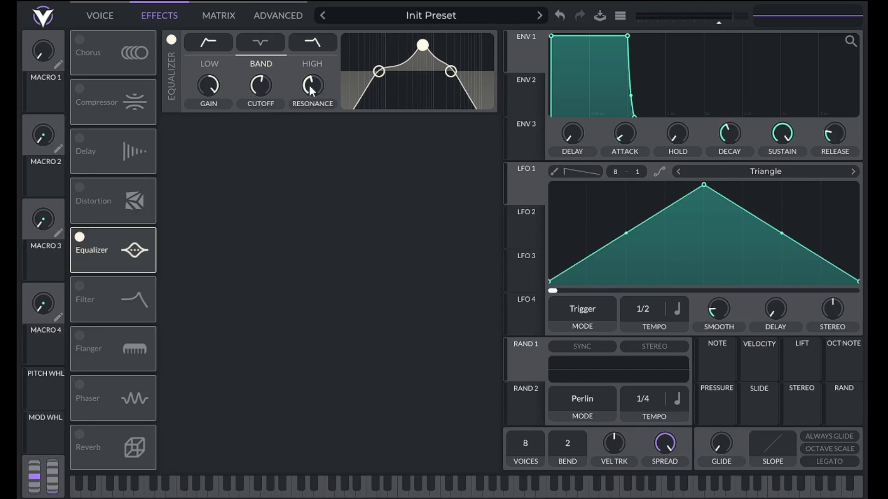
drag(309, 83, 312, 66)
Make low and high bands shelves, lower both, and soften the mid peak to 4.685 dB
click(313, 46)
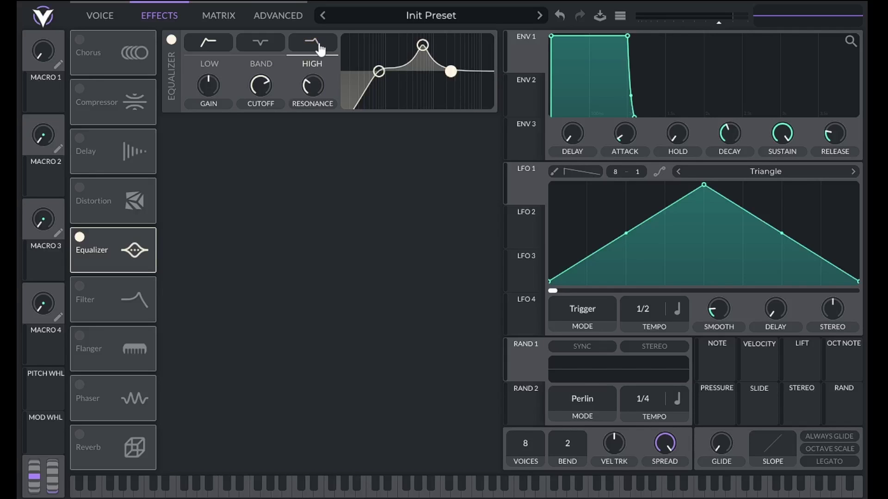
click(221, 49)
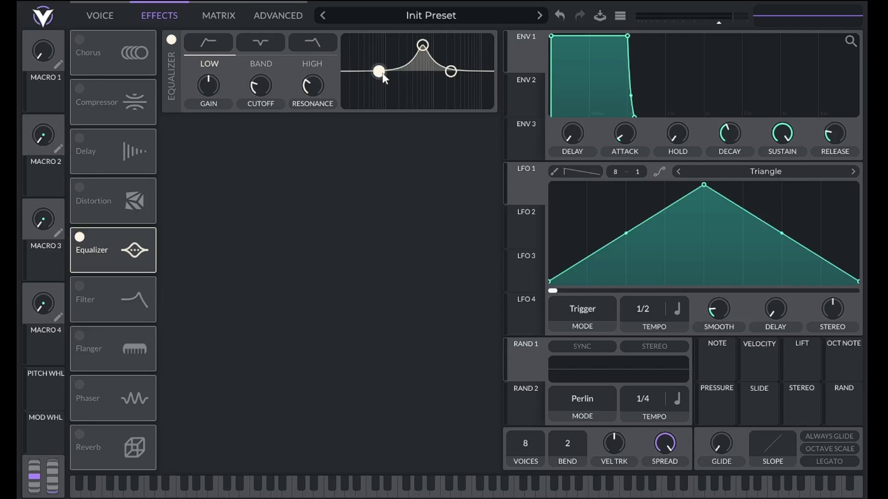
mouse_move(383, 78)
mouse_down()
mouse_move(381, 103)
mouse_move(382, 87)
mouse_up()
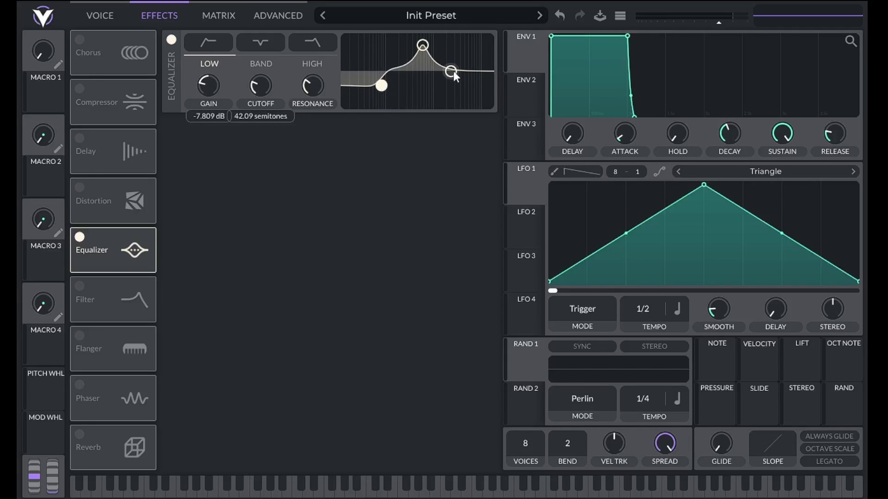
drag(454, 71, 455, 93)
drag(422, 44, 417, 63)
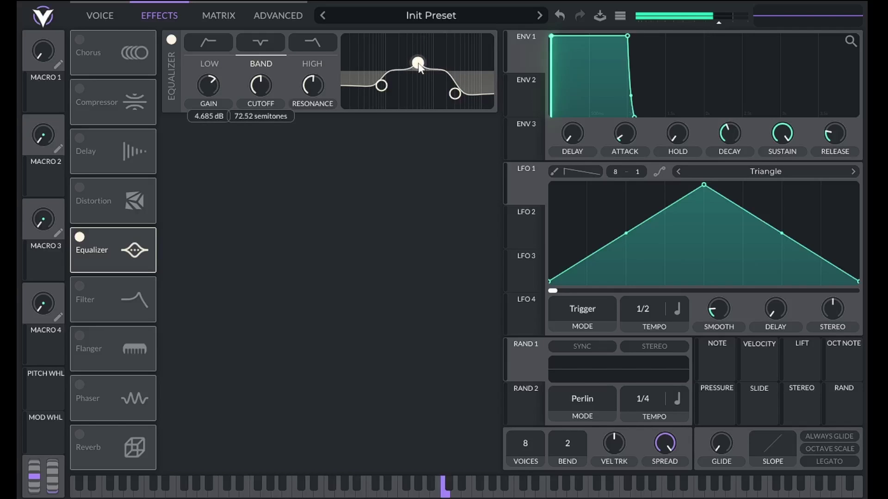